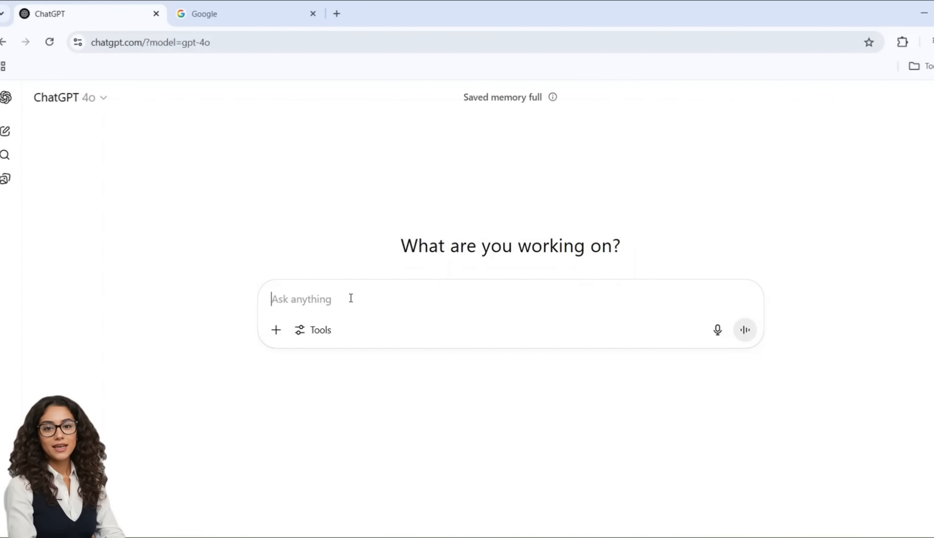
Step: Paste the Spanish prompt template requesting a base description for a realistic Google FX avatar, and read it through
{"action": "key", "text": "ctrl+v"}
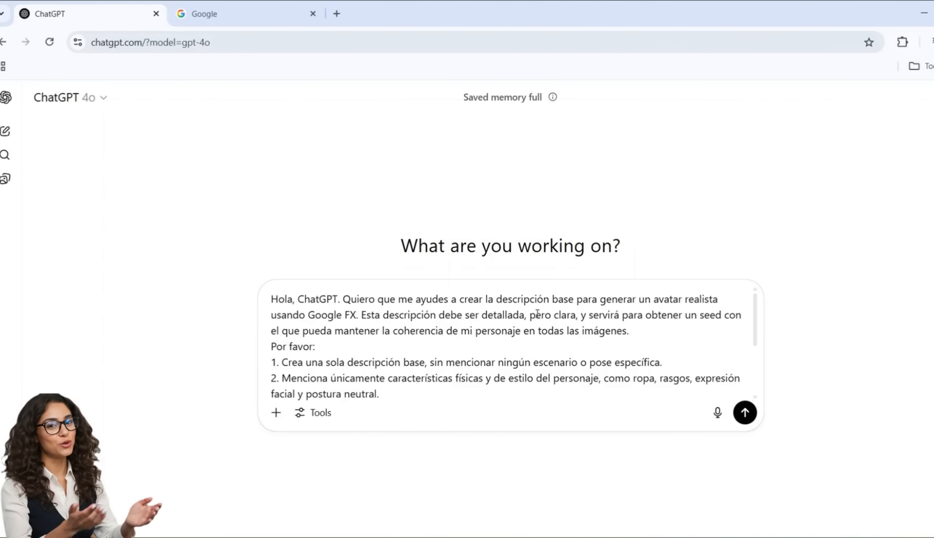
{"action": "left_click_drag", "start_coordinate": [546, 297], "coordinate": [659, 301]}
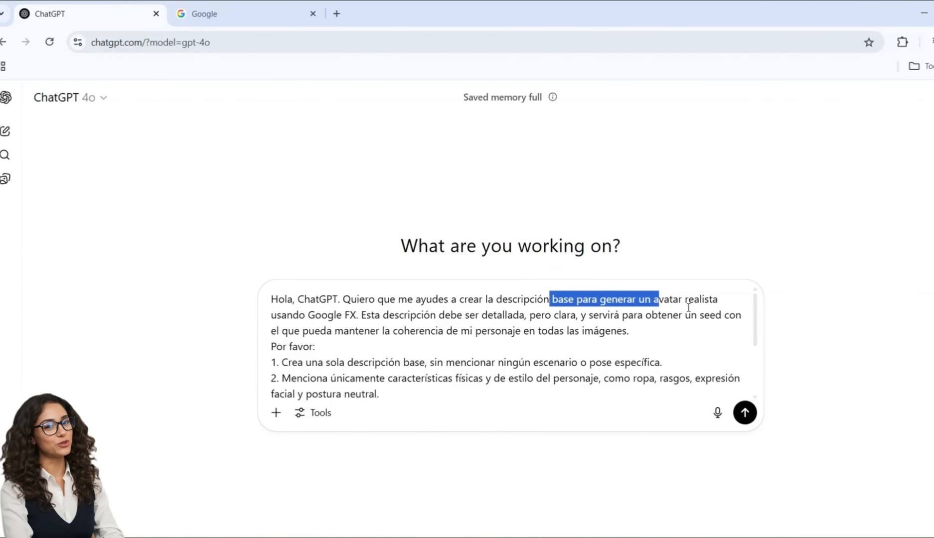
{"action": "left_click_drag", "start_coordinate": [293, 315], "coordinate": [382, 315]}
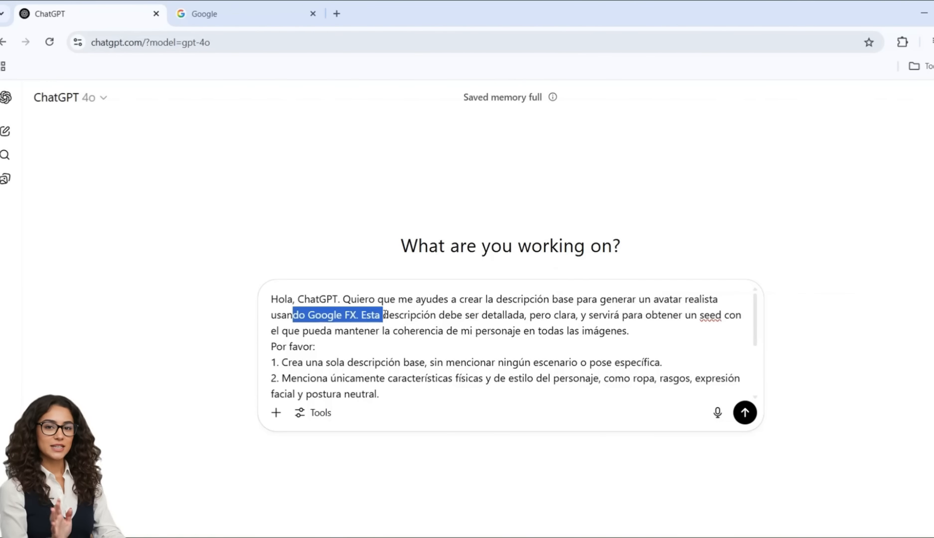
{"action": "scroll", "coordinate": [403, 328], "scroll_direction": "down", "scroll_amount": 3}
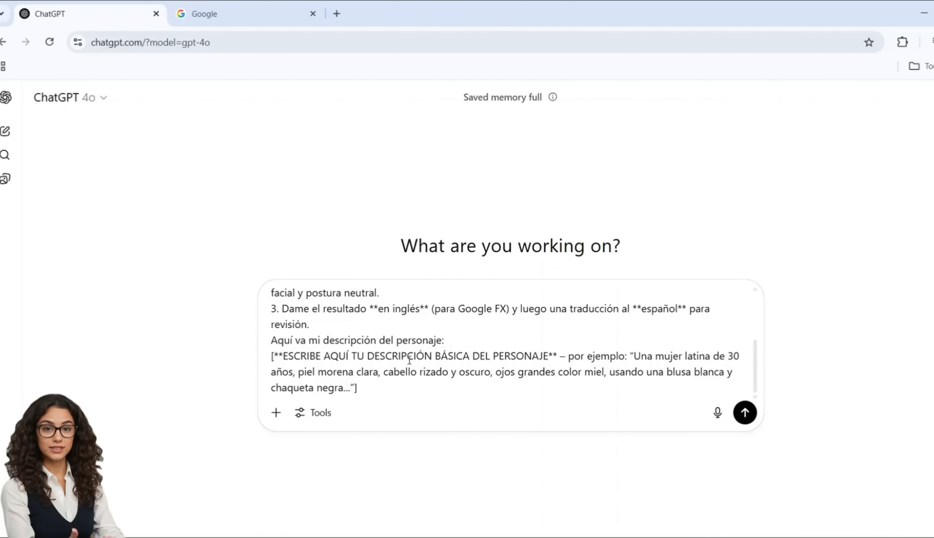
Step: Replace the bracketed placeholder with a 30-year-old Mexican woman with dark wavy hair, thick black glasses, white blouse and dark blue sweater, and send the prompt
{"action": "left_click_drag", "start_coordinate": [388, 395], "coordinate": [273, 358]}
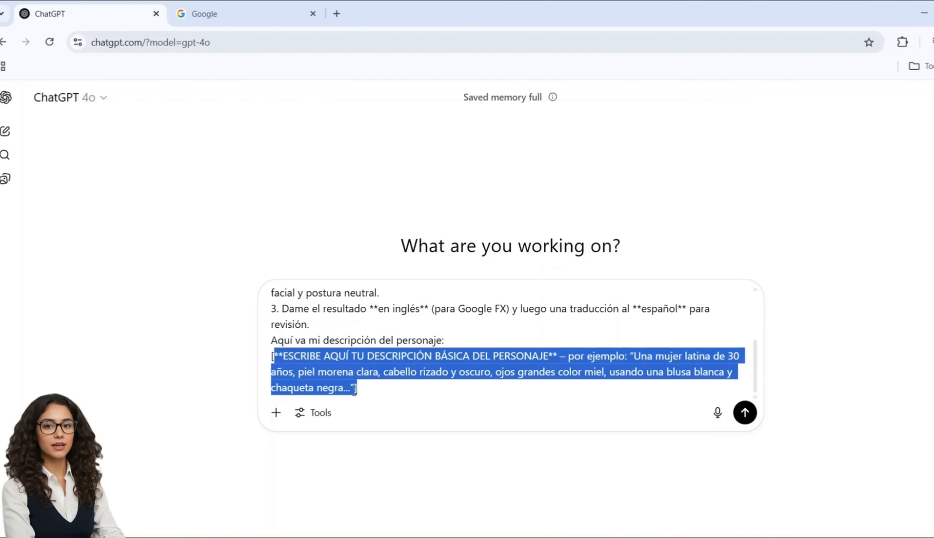
{"action": "left_click", "coordinate": [298, 364]}
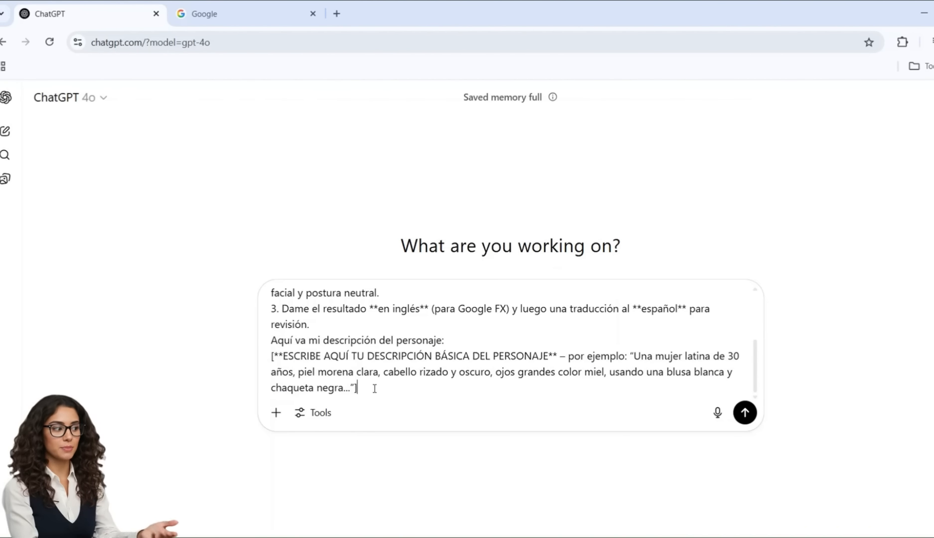
{"action": "left_click_drag", "start_coordinate": [375, 389], "coordinate": [265, 359]}
{"action": "type", "text": "Una mujer mexicana de alrededor de 30 años, cabello ondulado café oscuro, ojos grandes color café, con sonrisa natural, usando lentes de borde negro, gruesos, vestida con una blusa blanca de vestir debajo de un suéter color azul oscuro."}
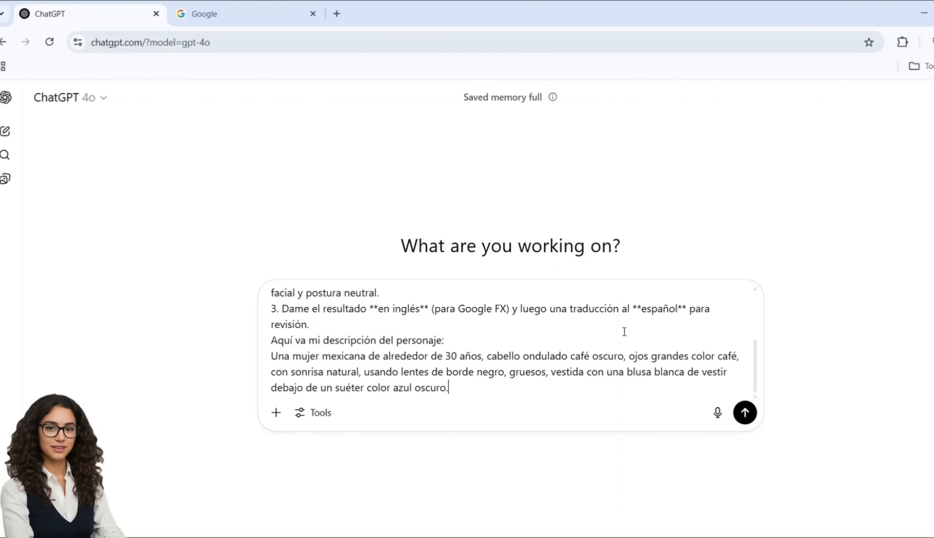
{"action": "left_click", "coordinate": [744, 413]}
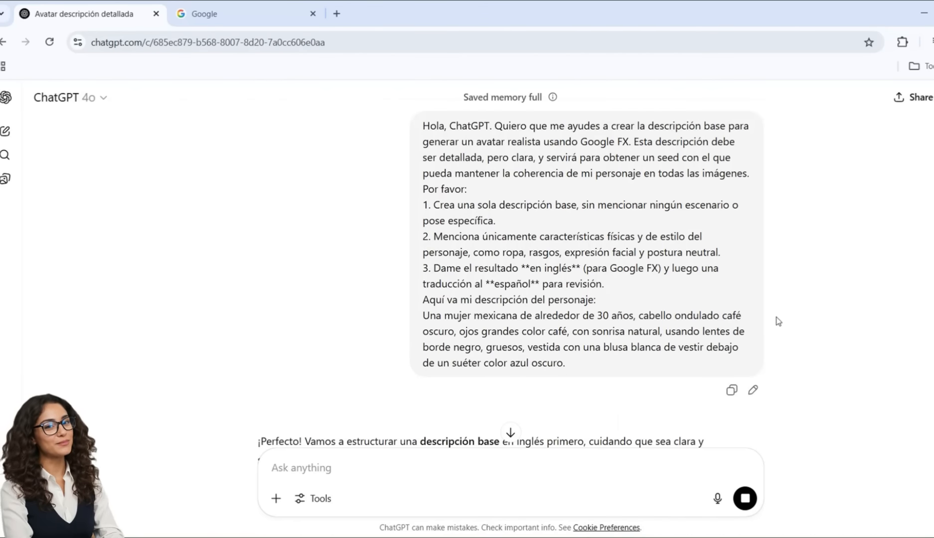
Step: Review the English and Spanish versions of the character description in the reply
{"action": "scroll", "coordinate": [814, 327], "scroll_direction": "down", "scroll_amount": 2}
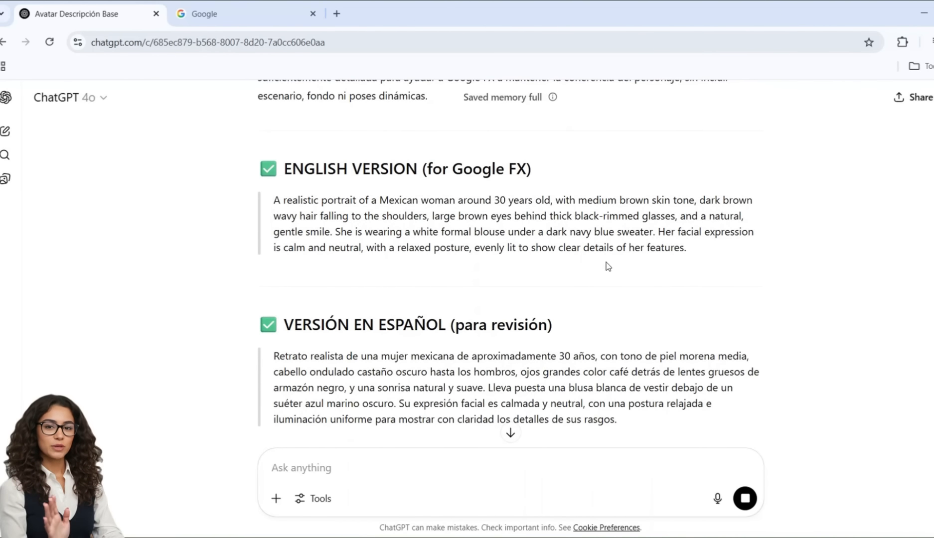
{"action": "left_click_drag", "start_coordinate": [262, 177], "coordinate": [627, 186]}
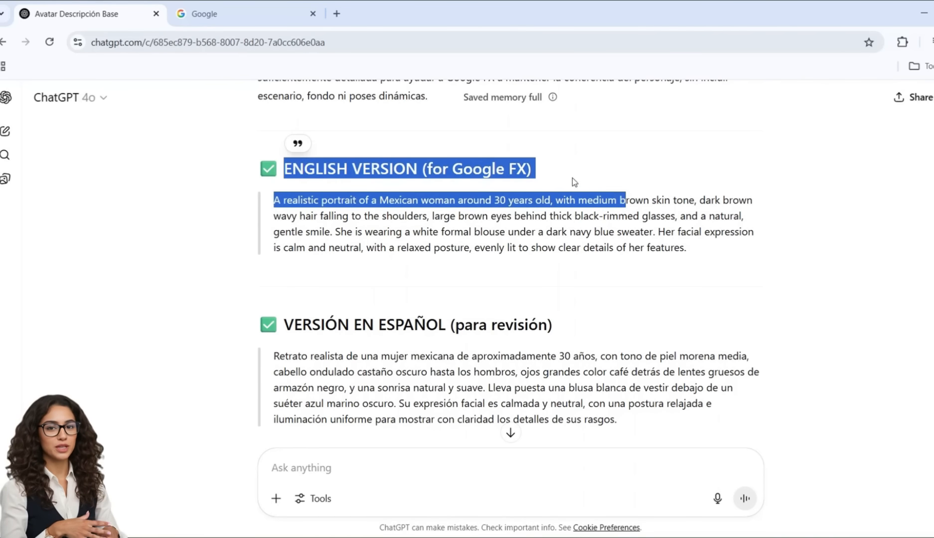
{"action": "left_click", "coordinate": [534, 171]}
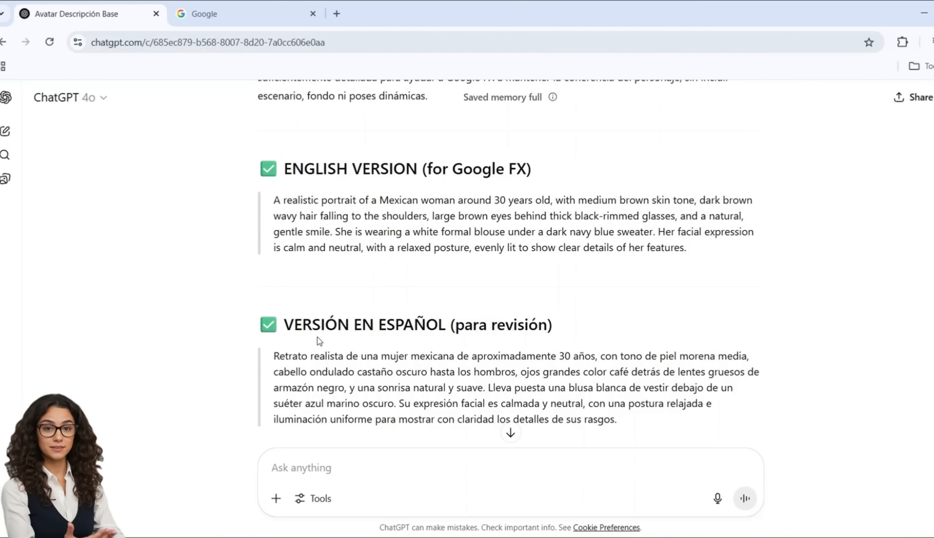
{"action": "scroll", "coordinate": [605, 337], "scroll_direction": "down", "scroll_amount": 2}
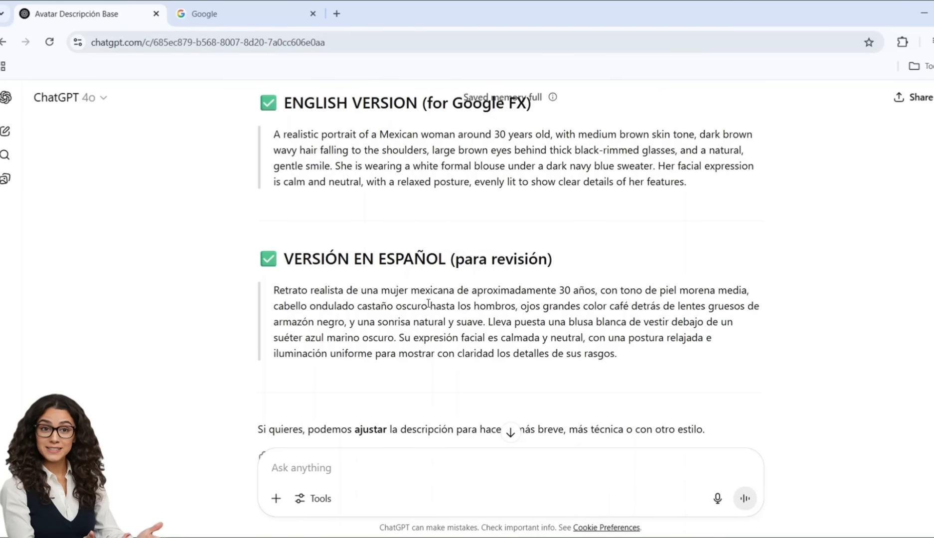
{"action": "scroll", "coordinate": [592, 305], "scroll_direction": "up", "scroll_amount": 2}
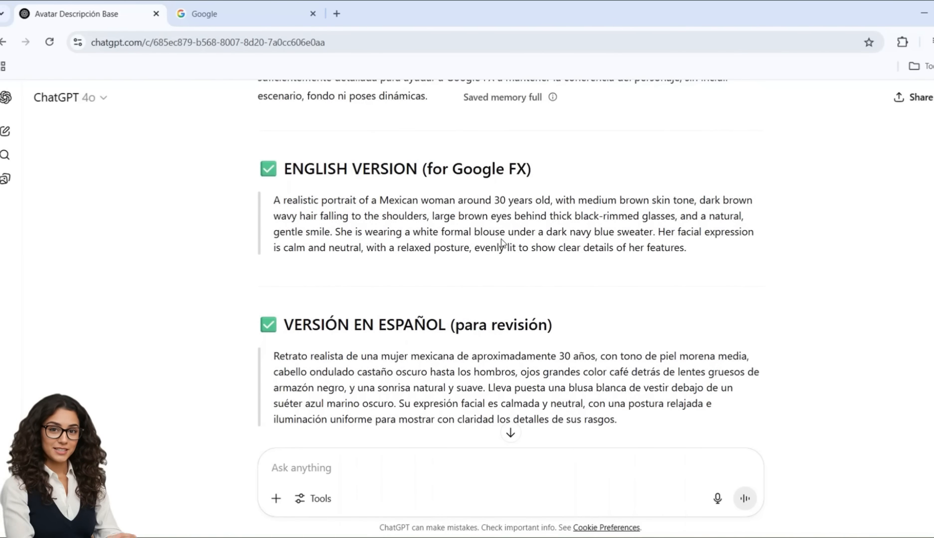
{"action": "scroll", "coordinate": [598, 248], "scroll_direction": "up", "scroll_amount": 2}
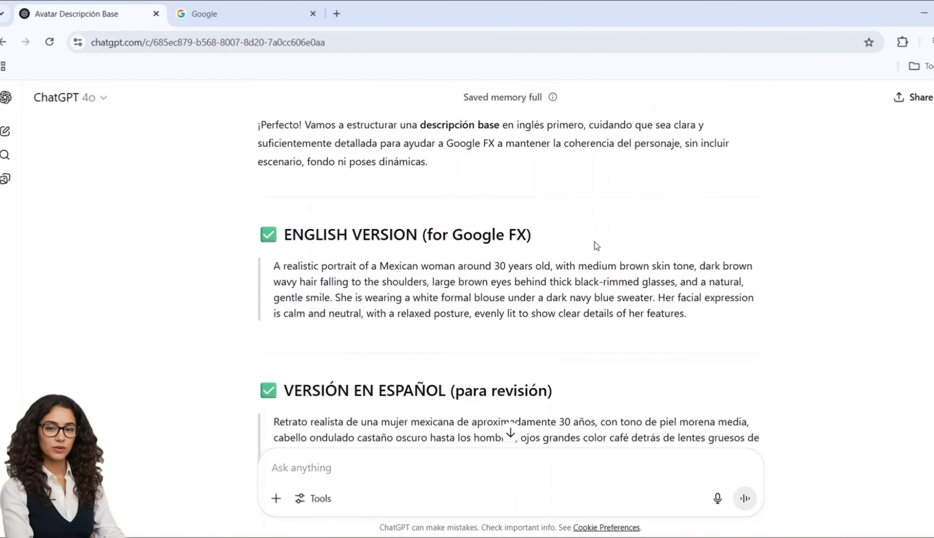
{"action": "left_click", "coordinate": [264, 15]}
{"action": "left_click", "coordinate": [283, 48]}
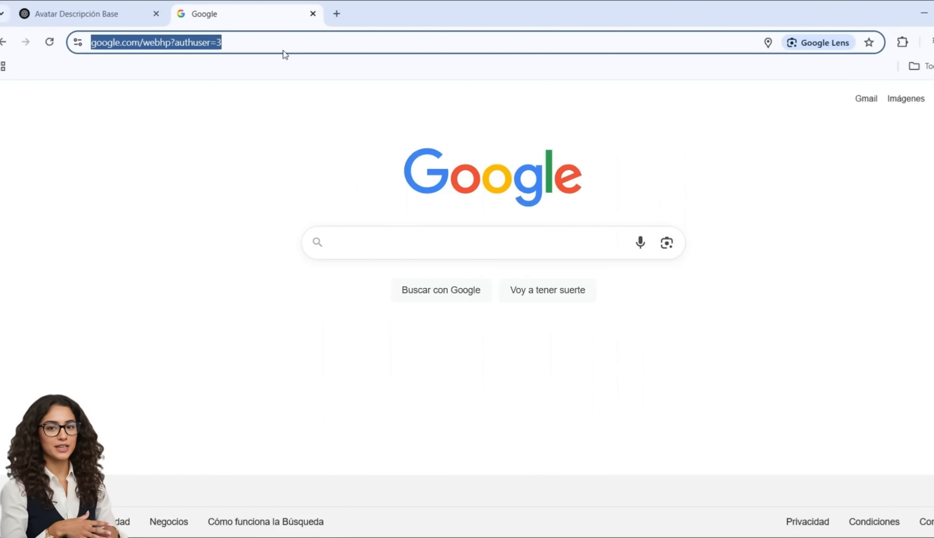
{"action": "type", "text": "https://labs.google/fx/es"}
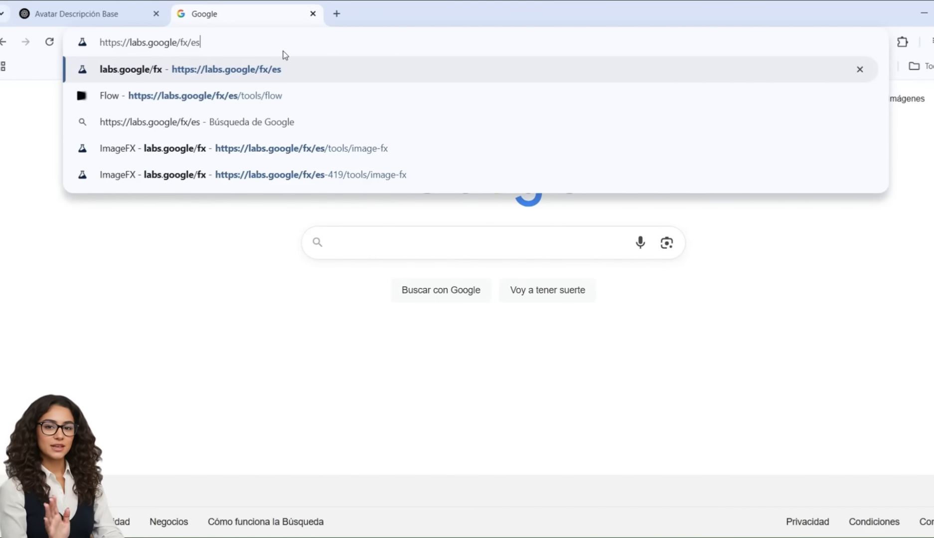
{"action": "key", "text": "Return"}
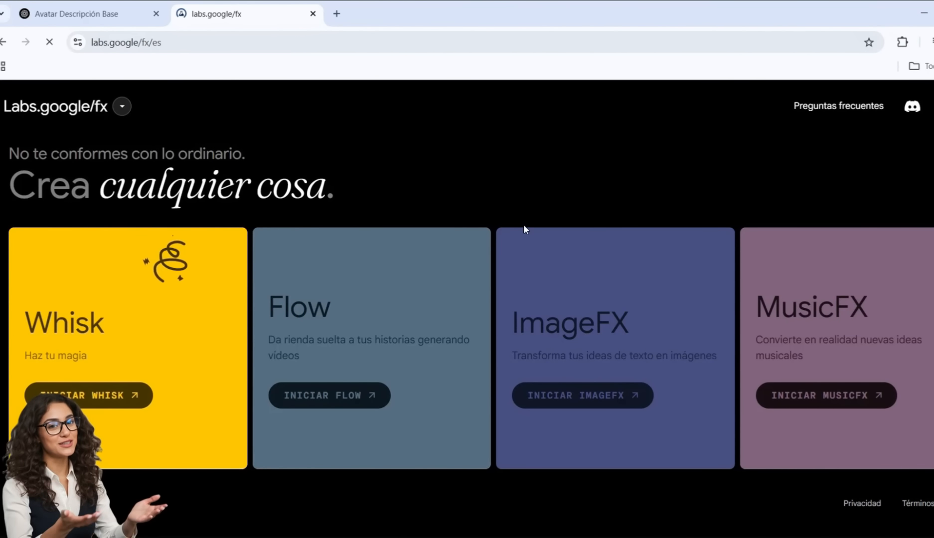
{"action": "left_click", "coordinate": [576, 399]}
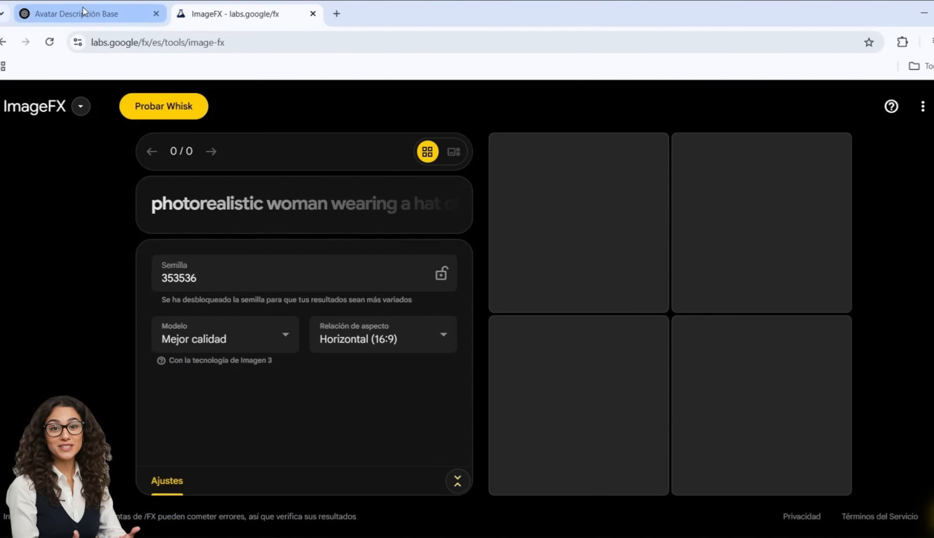
Step: Copy the English character description from the ChatGPT reply and paste it as the ImageFX prompt
{"action": "left_click", "coordinate": [79, 14]}
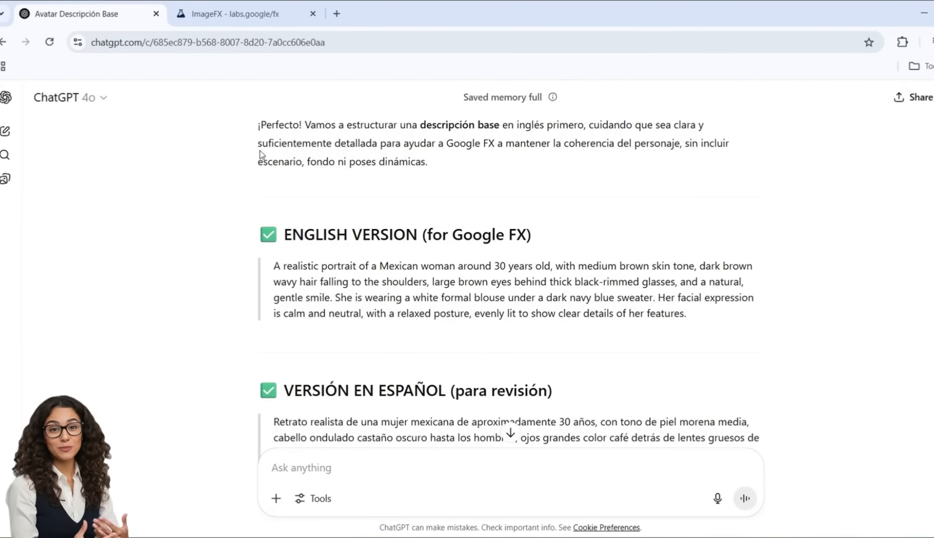
{"action": "scroll", "coordinate": [397, 272], "scroll_direction": "down", "scroll_amount": 2}
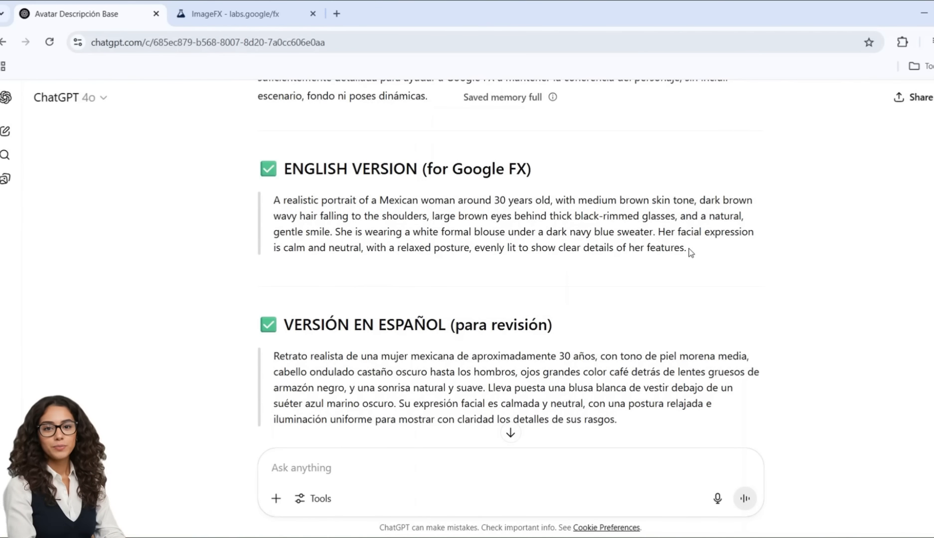
{"action": "mouse_move", "coordinate": [690, 252]}
{"action": "left_mouse_down"}
{"action": "mouse_move", "coordinate": [255, 202]}
{"action": "mouse_move", "coordinate": [583, 248]}
{"action": "mouse_move", "coordinate": [703, 252]}
{"action": "left_mouse_up"}
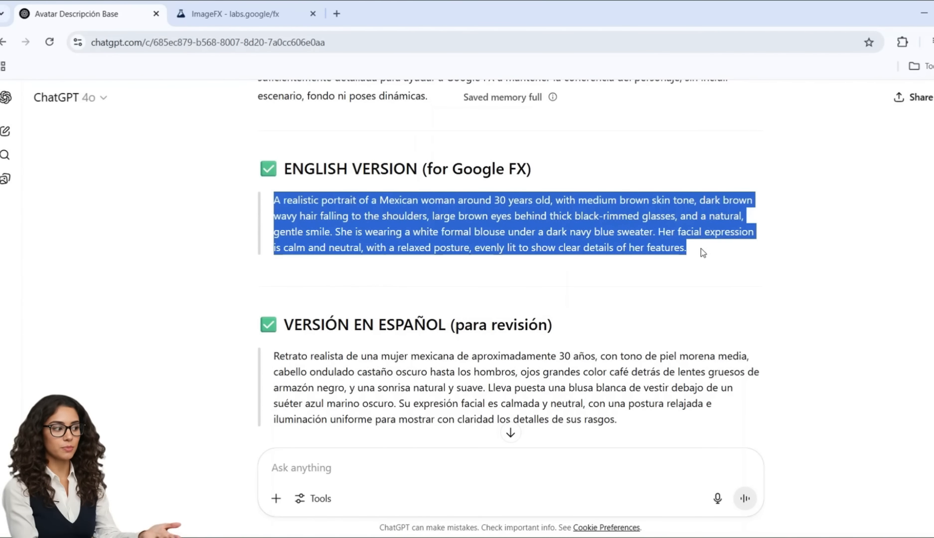
{"action": "left_click", "coordinate": [263, 15]}
{"action": "left_click", "coordinate": [238, 207]}
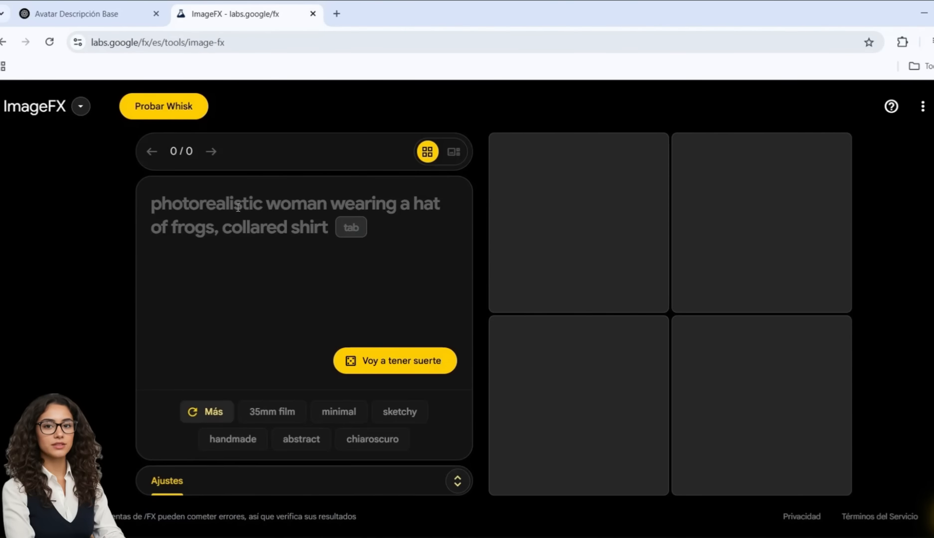
{"action": "key", "text": "ctrl+v"}
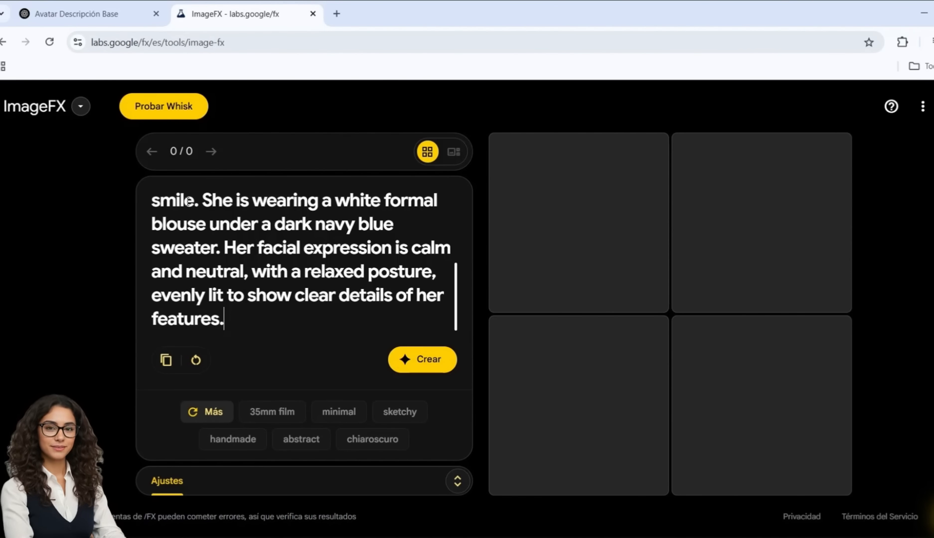
{"action": "scroll", "coordinate": [305, 258], "scroll_direction": "up", "scroll_amount": 5}
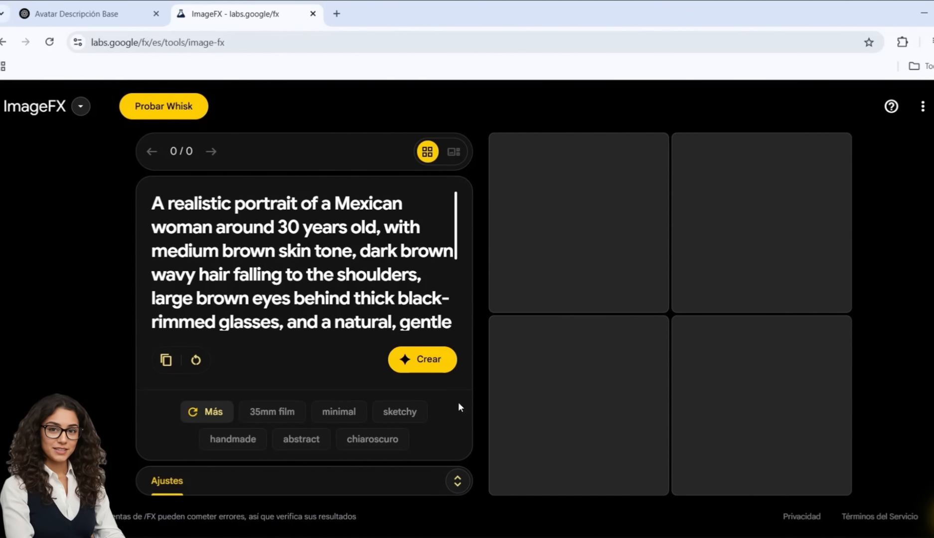
Step: Choose Horizontal (16:9) as the image aspect ratio, and look over the other available formats
{"action": "left_click", "coordinate": [455, 486]}
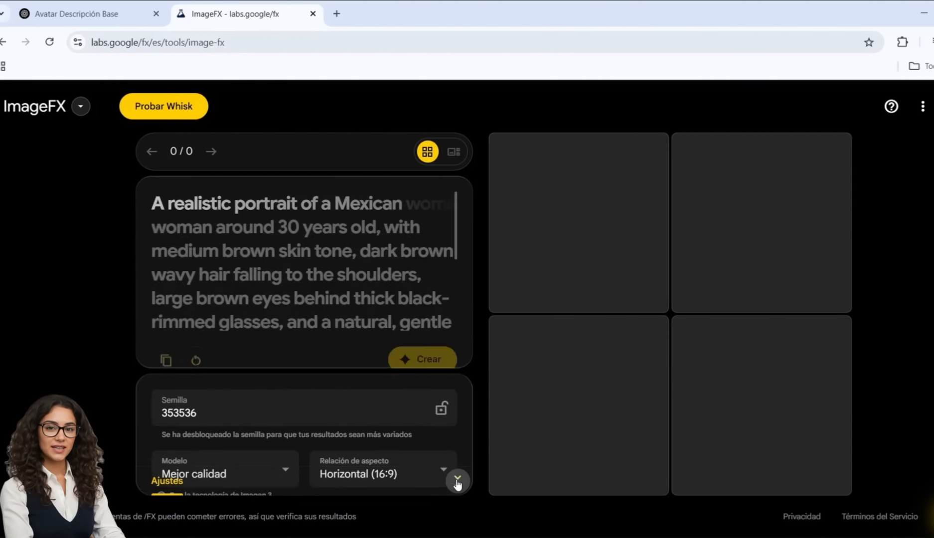
{"action": "left_click", "coordinate": [396, 345]}
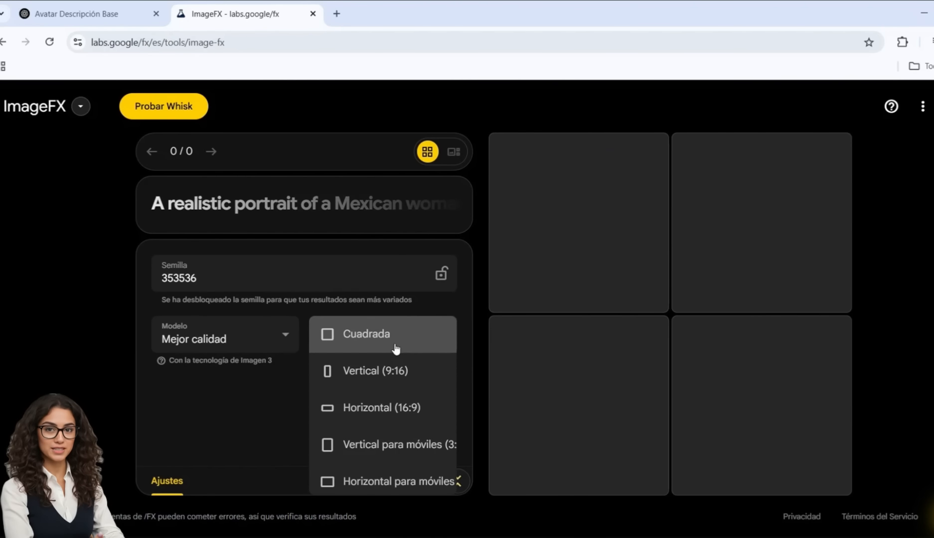
{"action": "left_click", "coordinate": [386, 411]}
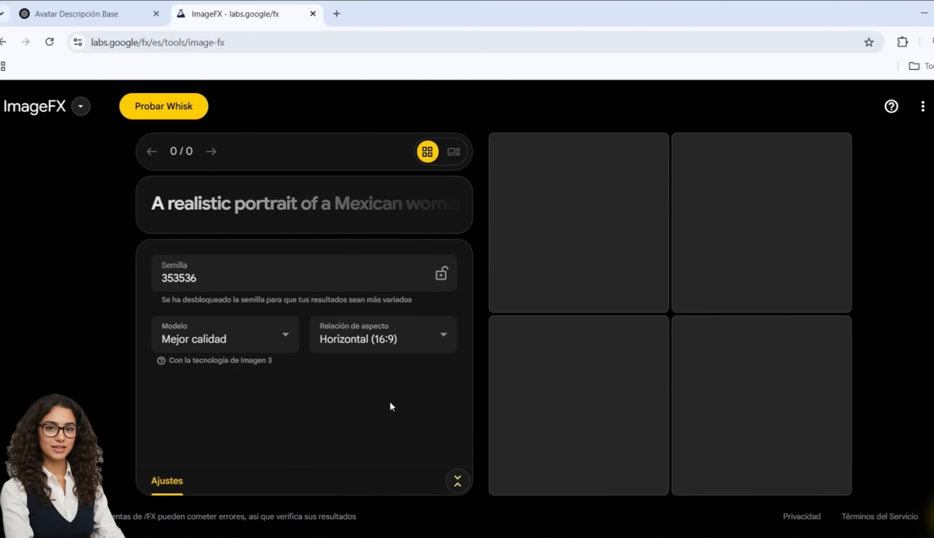
{"action": "left_click", "coordinate": [383, 342]}
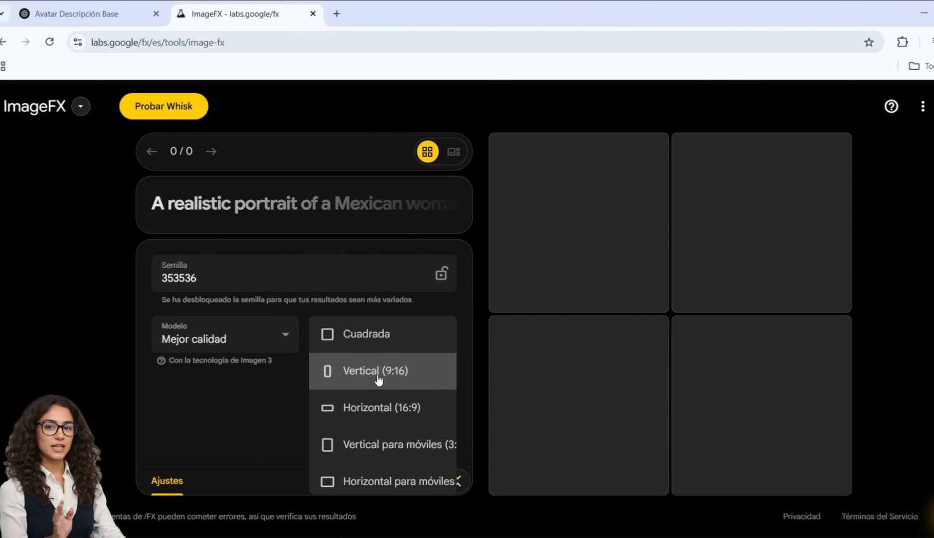
{"action": "left_click", "coordinate": [253, 414]}
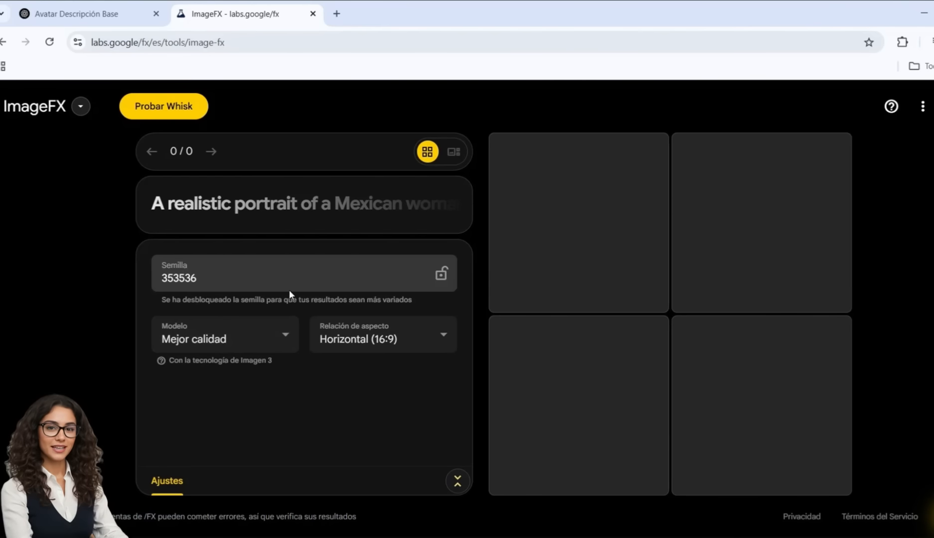
Step: Lock the seed 353536 and generate the portrait images from the prompt
{"action": "left_click", "coordinate": [441, 277]}
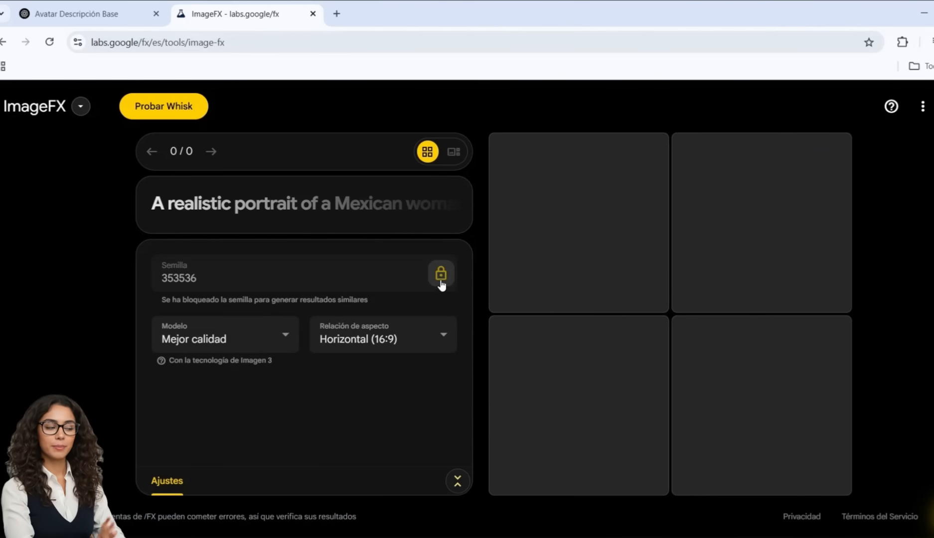
{"action": "left_click", "coordinate": [457, 481]}
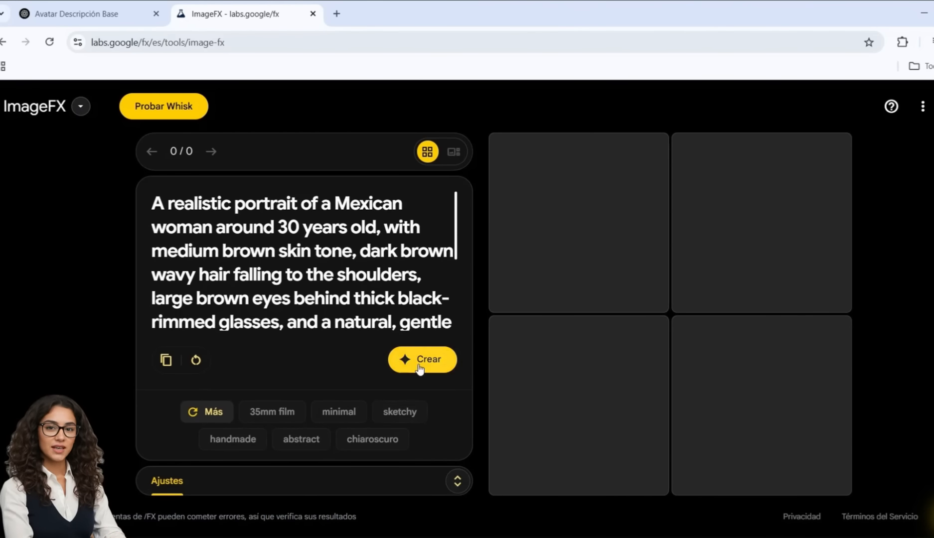
{"action": "left_click", "coordinate": [419, 366]}
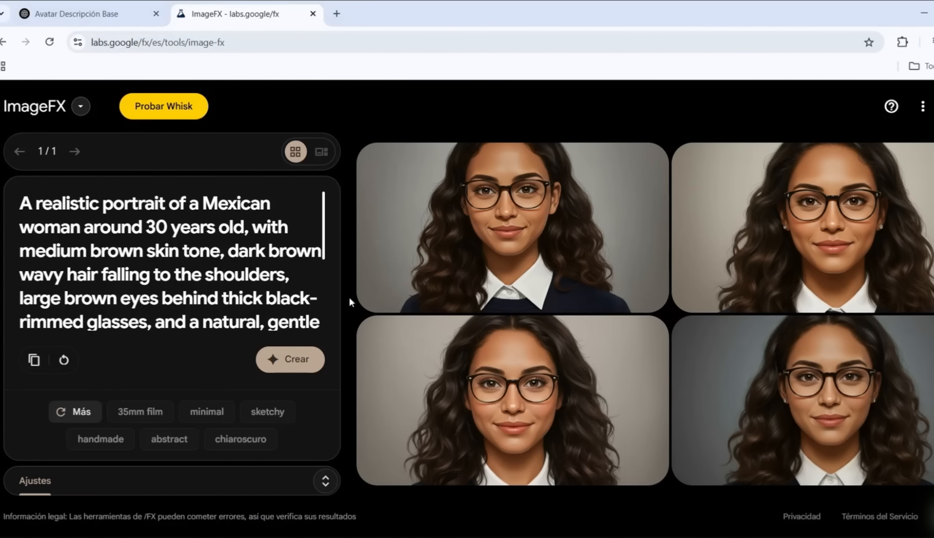
Step: Return to the ChatGPT conversation and paste the Spanish request for realistic Google FX prompts that keep the character consistent across scenarios
{"action": "left_click", "coordinate": [72, 15]}
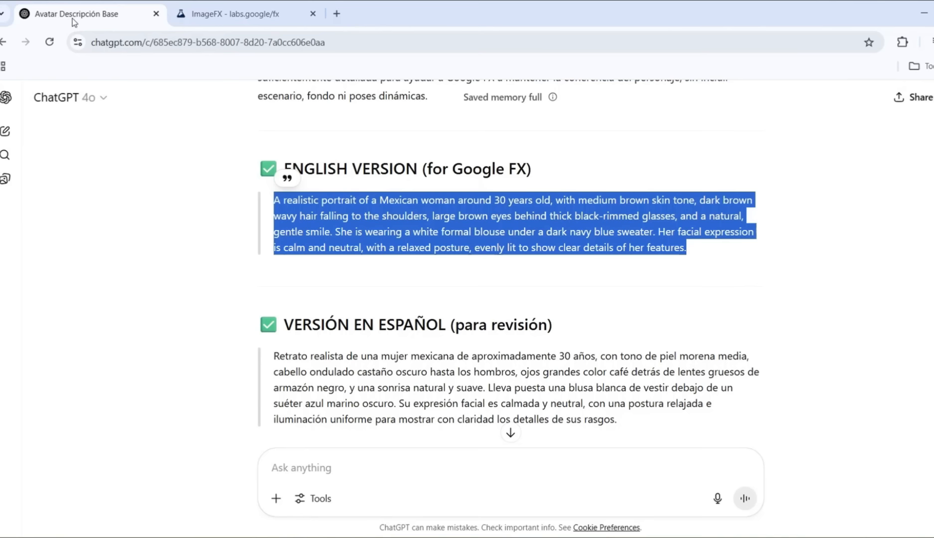
{"action": "scroll", "coordinate": [469, 340], "scroll_direction": "down", "scroll_amount": 2}
{"action": "scroll", "coordinate": [469, 341], "scroll_direction": "down", "scroll_amount": 2}
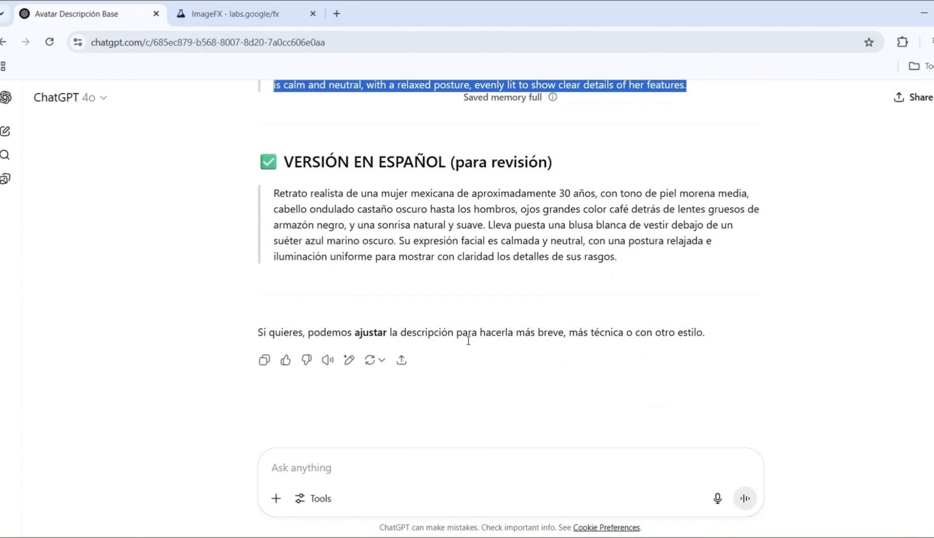
{"action": "left_click", "coordinate": [373, 464]}
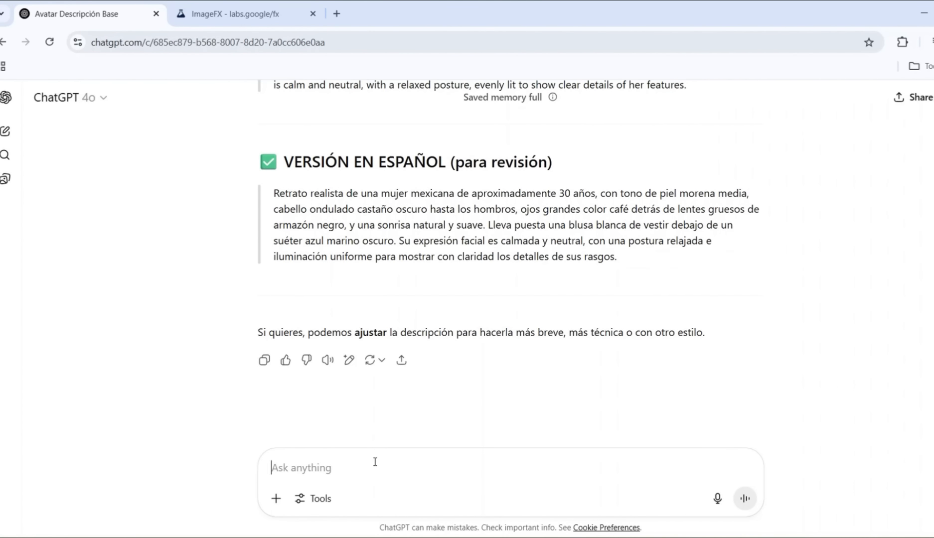
{"action": "key", "text": "ctrl+v"}
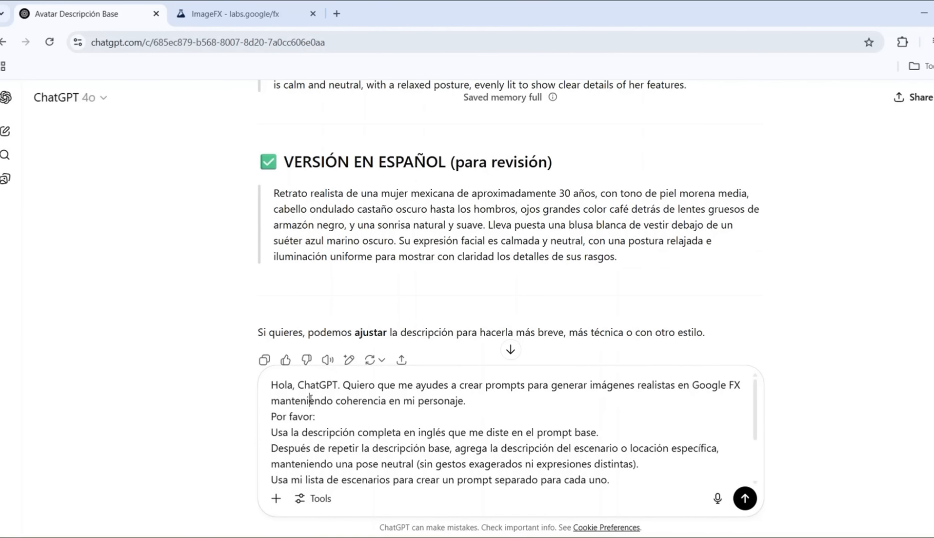
Step: Review the pasted request's instructions on the English base description, neutral pose, separate prompts per scenario and Spanish translations
{"action": "left_click_drag", "start_coordinate": [309, 400], "coordinate": [457, 401]}
{"action": "scroll", "coordinate": [386, 428], "scroll_direction": "down", "scroll_amount": 3}
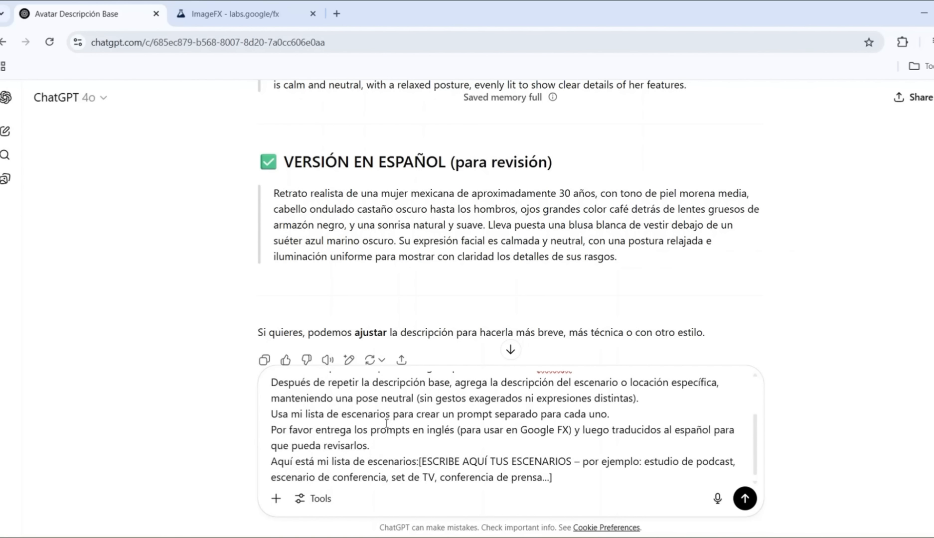
{"action": "scroll", "coordinate": [359, 427], "scroll_direction": "up", "scroll_amount": 3}
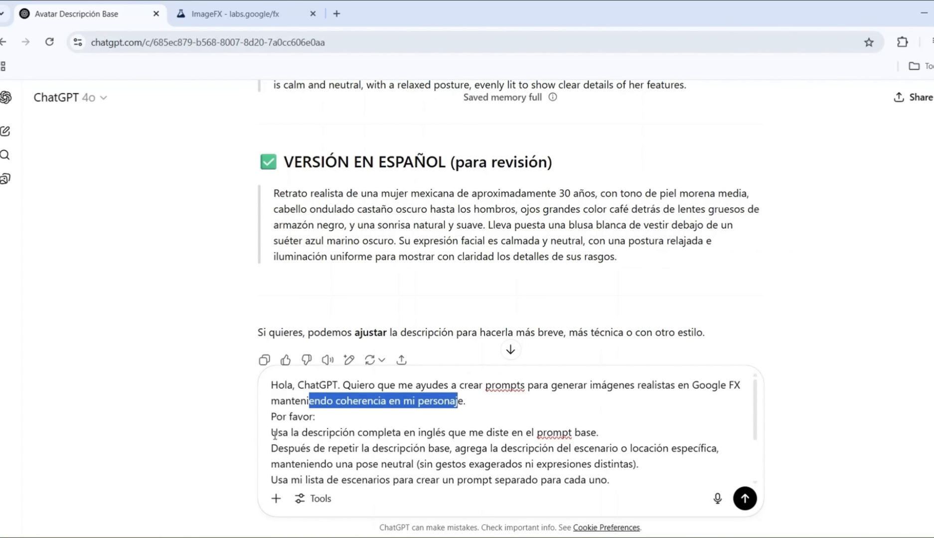
{"action": "left_click_drag", "start_coordinate": [272, 433], "coordinate": [606, 435]}
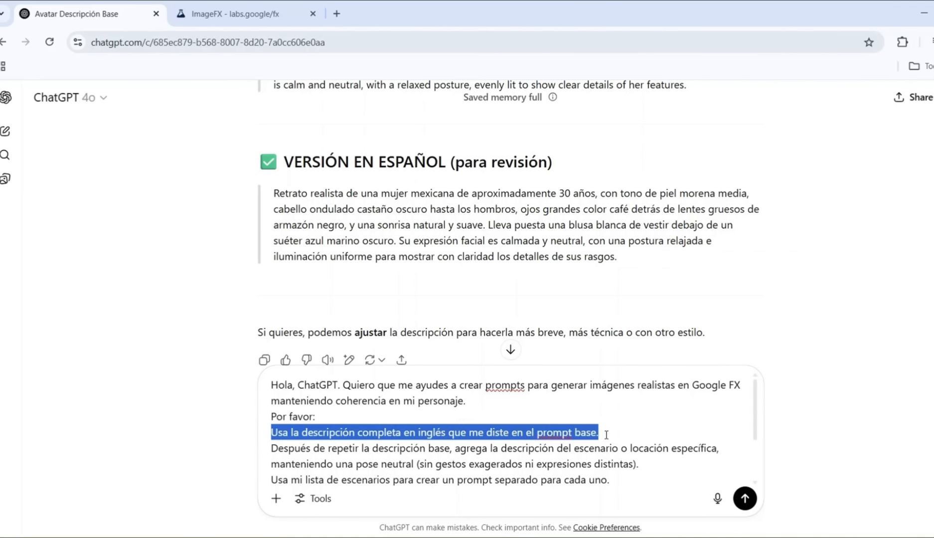
{"action": "scroll", "coordinate": [608, 429], "scroll_direction": "down", "scroll_amount": 3}
{"action": "scroll", "coordinate": [607, 428], "scroll_direction": "up", "scroll_amount": 2}
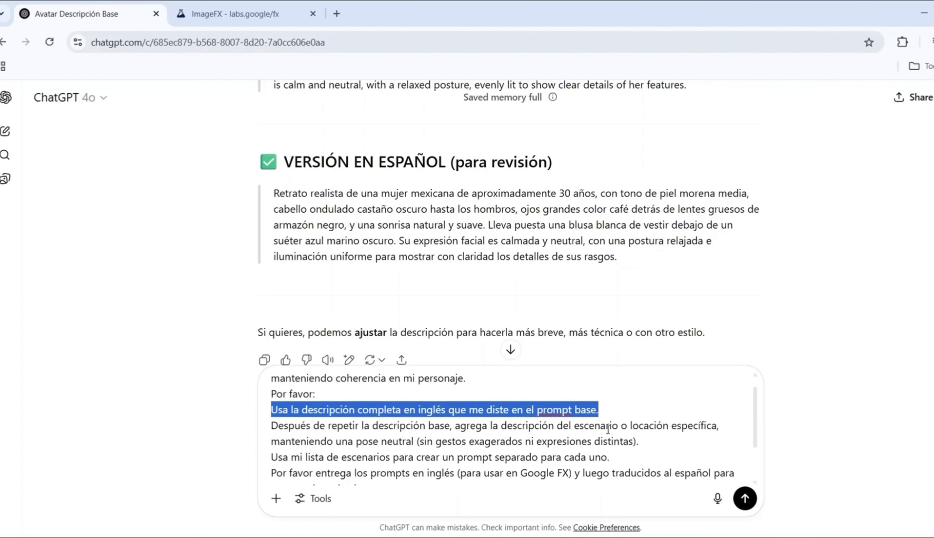
{"action": "scroll", "coordinate": [608, 428], "scroll_direction": "up", "scroll_amount": 2}
{"action": "scroll", "coordinate": [409, 425], "scroll_direction": "down", "scroll_amount": 3}
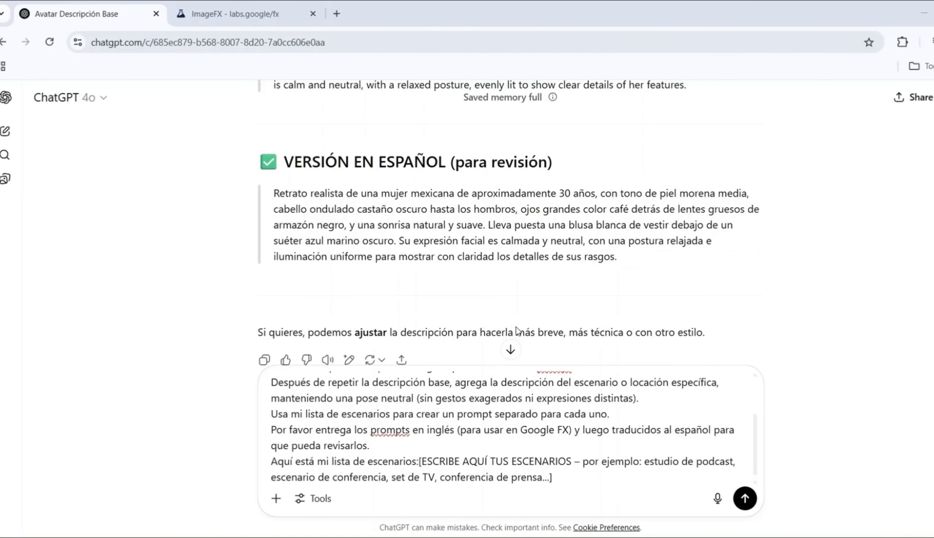
Step: Replace the placeholder with seven Spanish scenarios (professional podcast studio, laboratory, corporate boardroom, design studio, futuristic technology lab, recording studio, press conference) and send the request
{"action": "left_click_drag", "start_coordinate": [552, 477], "coordinate": [418, 460]}
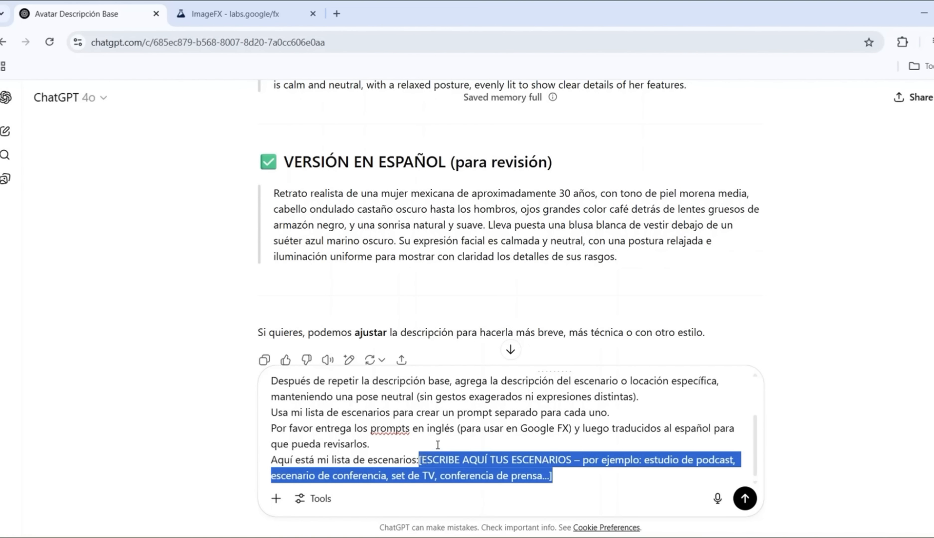
{"action": "type", "text": "-Un estudio de podcast profesional. -Un laboratorio. -Una sala de juntas corporativa. -Un estudio de diseño. -Un laboratorio de tecnología futurista. -Un estudio de grabación. -Una conferencia de prensa"}
{"action": "scroll", "coordinate": [634, 443], "scroll_direction": "down", "scroll_amount": 5}
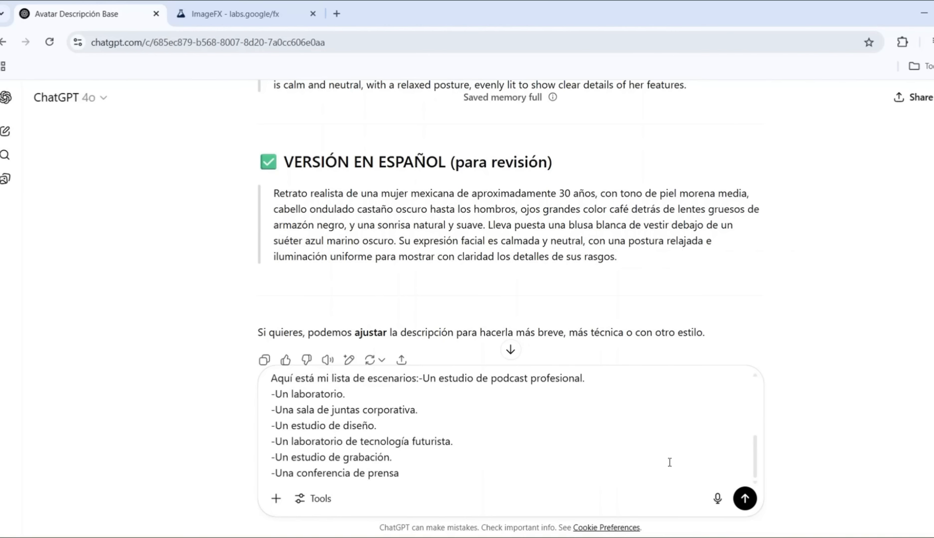
{"action": "left_click", "coordinate": [745, 499]}
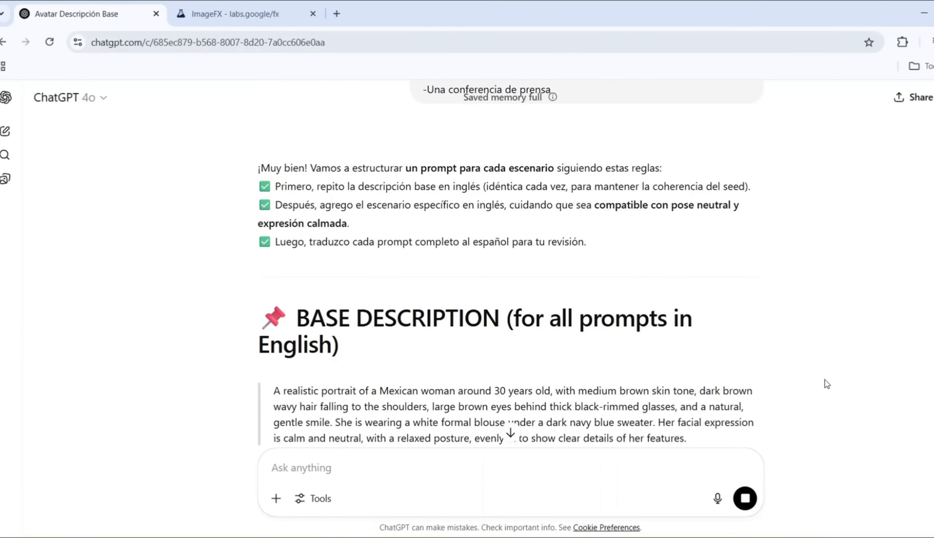
Step: Examine the start of ChatGPT's reply, including the base description and the English and Spanish prompts for the professional podcast studio
{"action": "scroll", "coordinate": [819, 360], "scroll_direction": "down", "scroll_amount": 1}
{"action": "scroll", "coordinate": [818, 357], "scroll_direction": "up", "scroll_amount": 10}
{"action": "scroll", "coordinate": [819, 362], "scroll_direction": "down", "scroll_amount": 8}
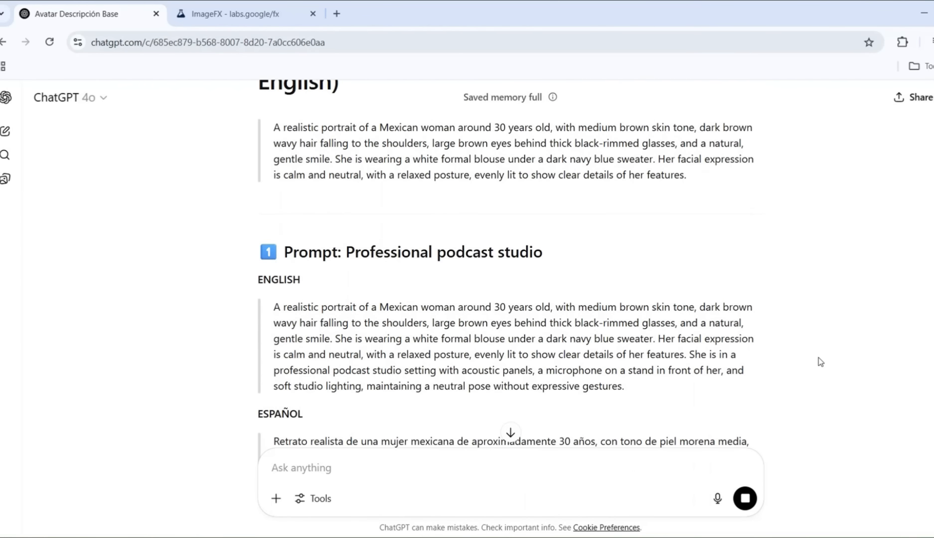
{"action": "scroll", "coordinate": [819, 361], "scroll_direction": "down", "scroll_amount": 1}
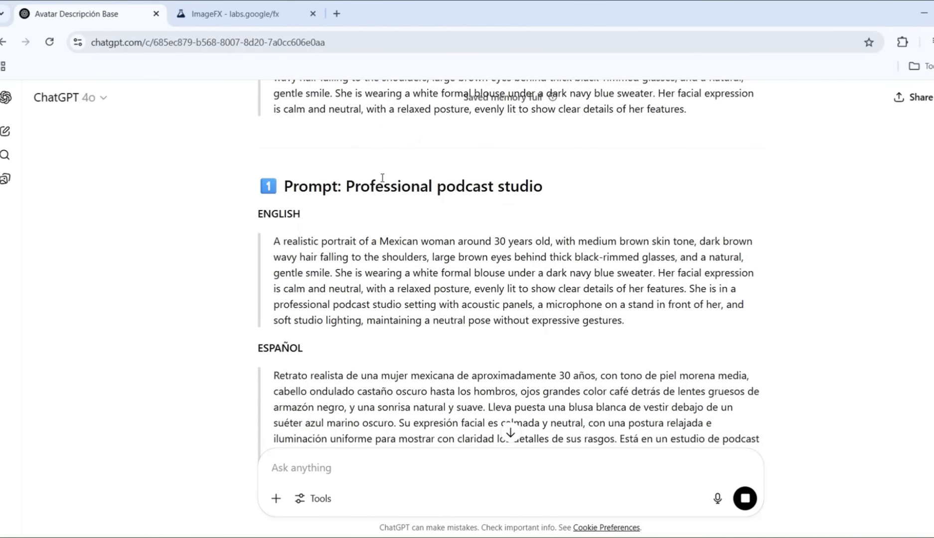
{"action": "left_click_drag", "start_coordinate": [350, 186], "coordinate": [566, 193]}
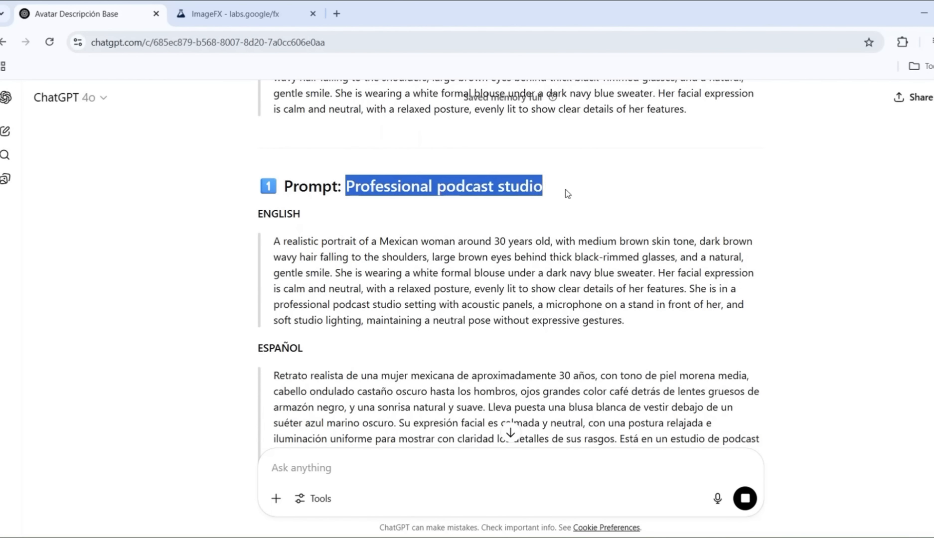
{"action": "scroll", "coordinate": [567, 274], "scroll_direction": "down", "scroll_amount": 2}
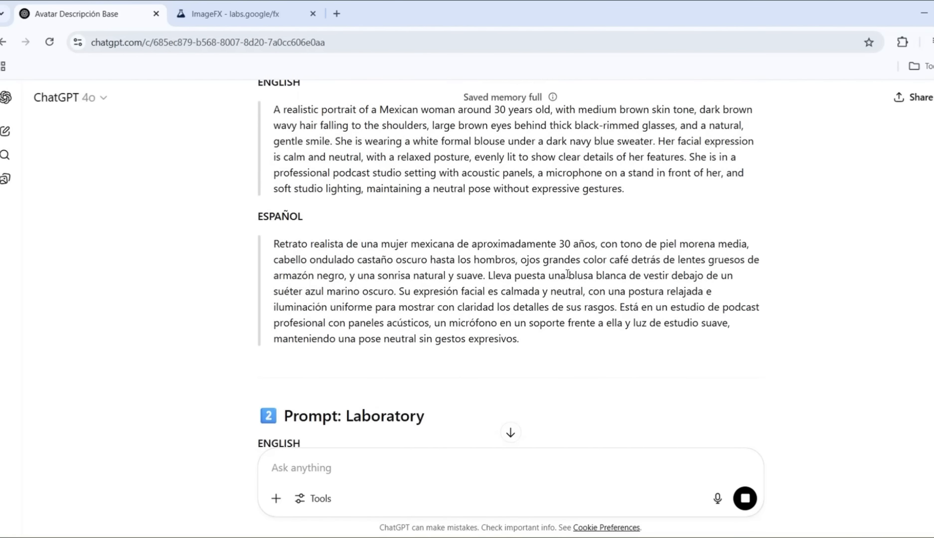
{"action": "scroll", "coordinate": [568, 274], "scroll_direction": "up", "scroll_amount": 5}
{"action": "left_click", "coordinate": [493, 344]}
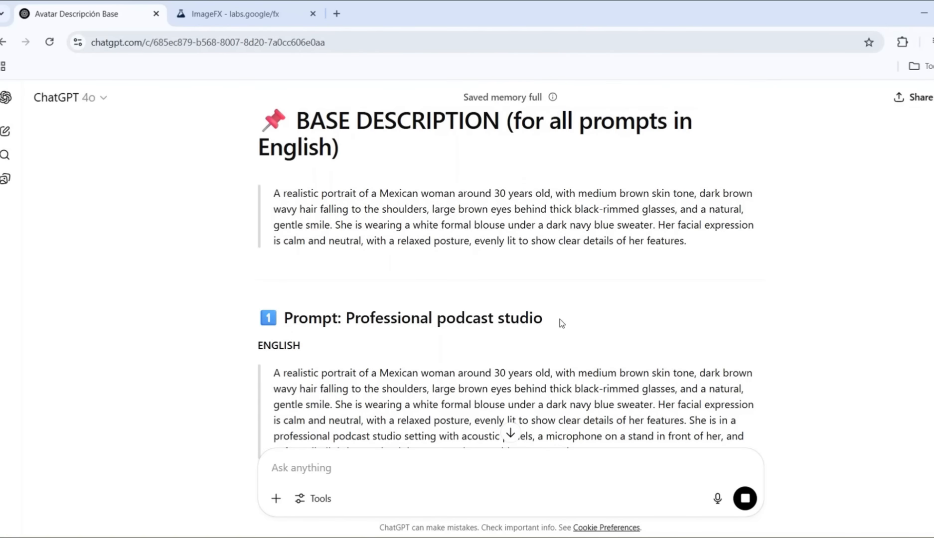
Step: Read through the remaining scenario prompts in the reply, from the laboratory to the press conference
{"action": "scroll", "coordinate": [494, 247], "scroll_direction": "down", "scroll_amount": 15}
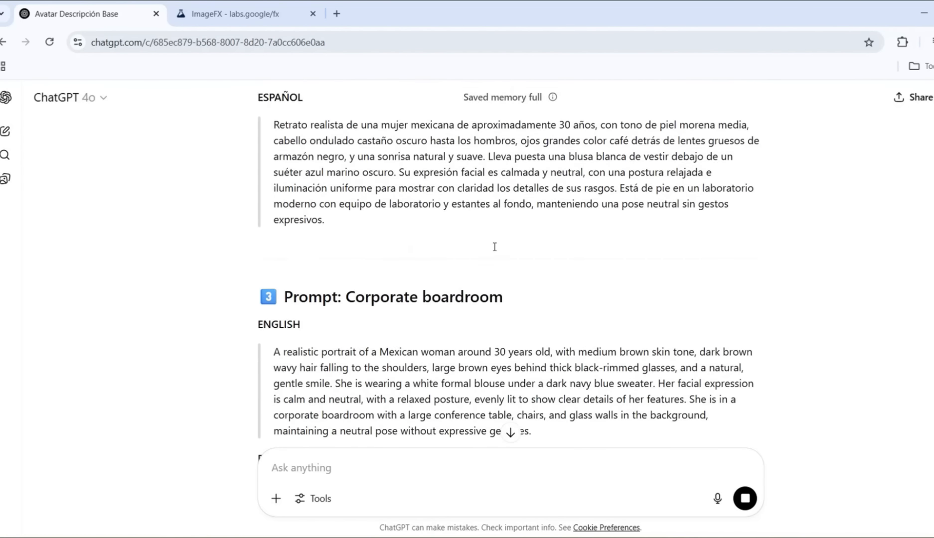
{"action": "scroll", "coordinate": [494, 247], "scroll_direction": "down", "scroll_amount": 1}
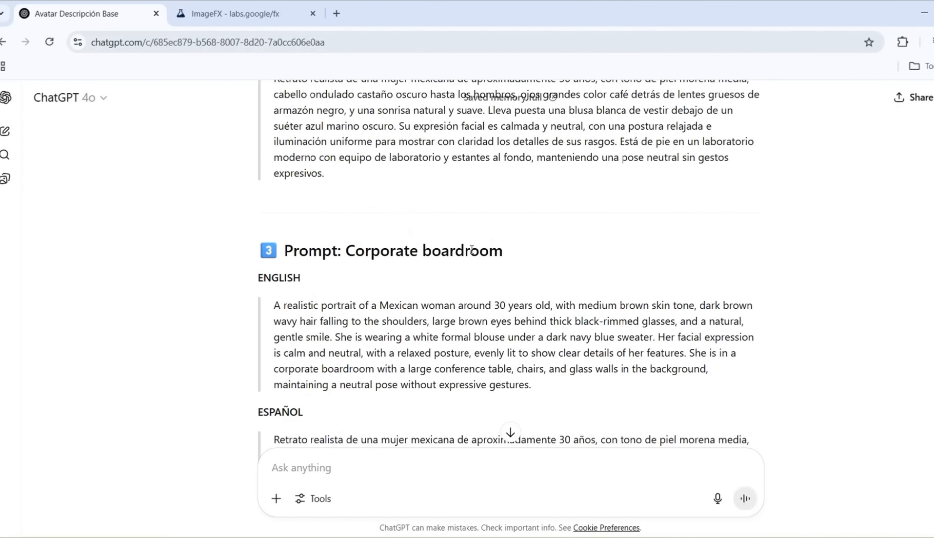
{"action": "scroll", "coordinate": [577, 261], "scroll_direction": "down", "scroll_amount": 8}
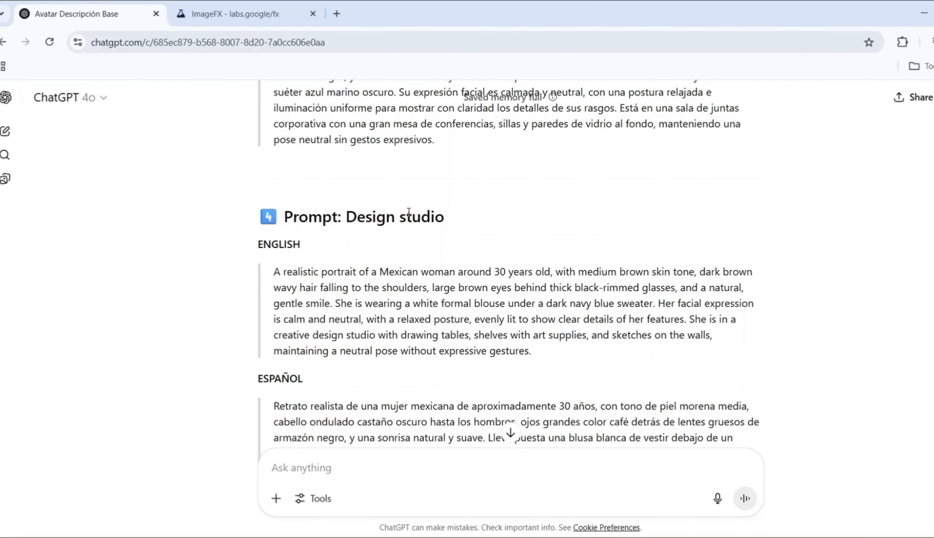
{"action": "scroll", "coordinate": [497, 214], "scroll_direction": "down", "scroll_amount": 5}
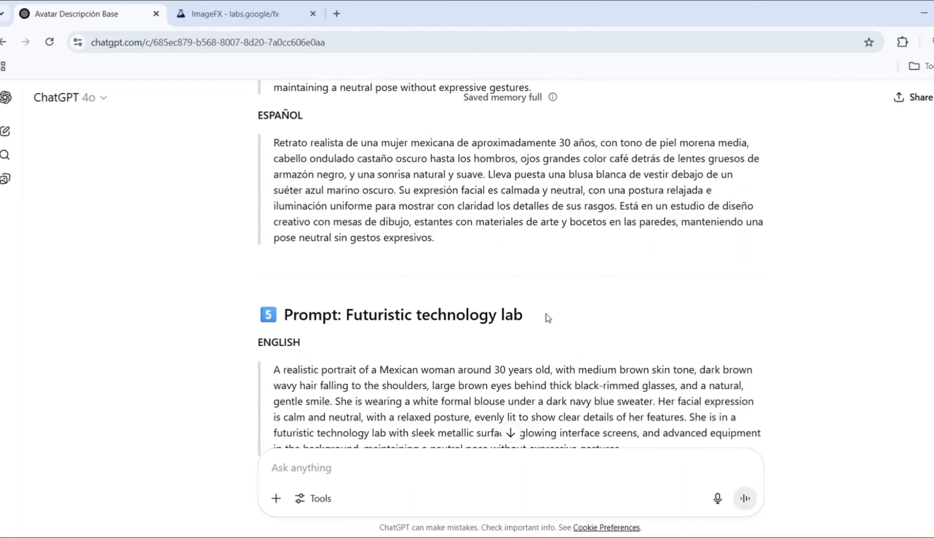
{"action": "scroll", "coordinate": [578, 296], "scroll_direction": "down", "scroll_amount": 5}
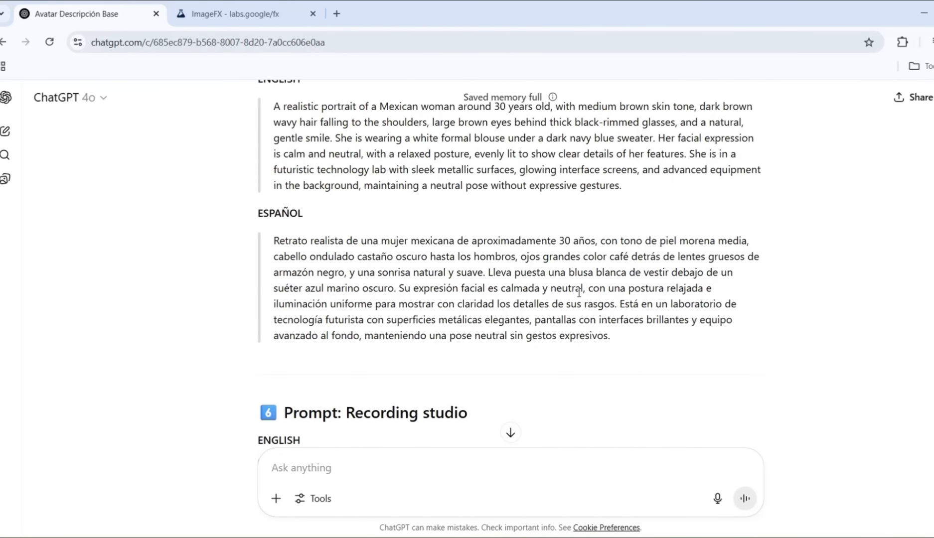
{"action": "scroll", "coordinate": [578, 293], "scroll_direction": "down", "scroll_amount": 3}
{"action": "scroll", "coordinate": [480, 272], "scroll_direction": "down", "scroll_amount": 4}
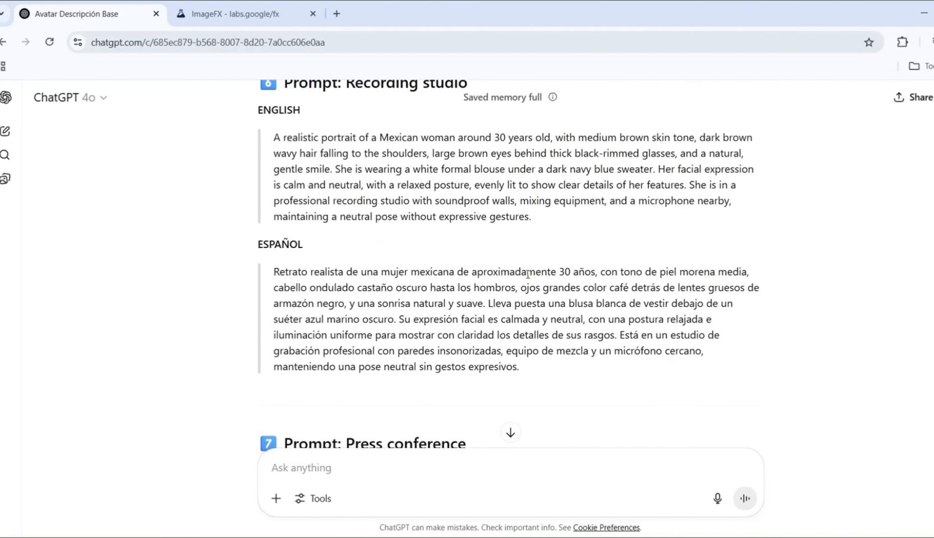
{"action": "scroll", "coordinate": [527, 273], "scroll_direction": "down", "scroll_amount": 3}
{"action": "scroll", "coordinate": [639, 283], "scroll_direction": "down", "scroll_amount": 4}
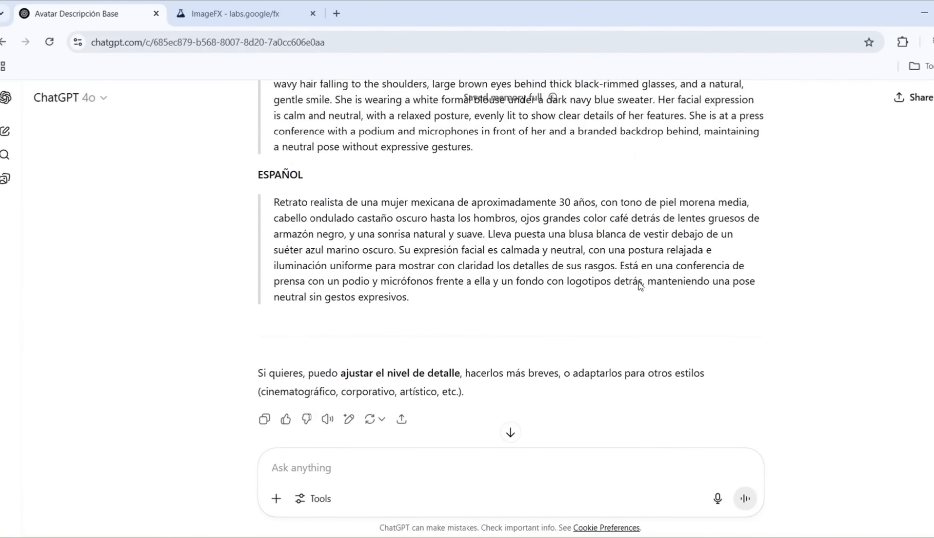
Step: Go back to the first scenario, Professional podcast studio, and copy its full English prompt
{"action": "scroll", "coordinate": [640, 284], "scroll_direction": "up", "scroll_amount": 10}
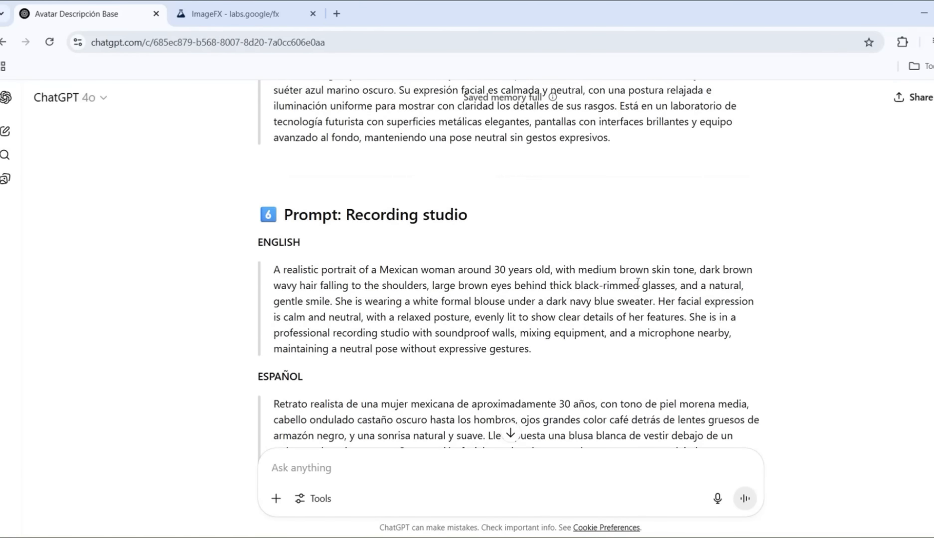
{"action": "scroll", "coordinate": [637, 283], "scroll_direction": "up", "scroll_amount": 15}
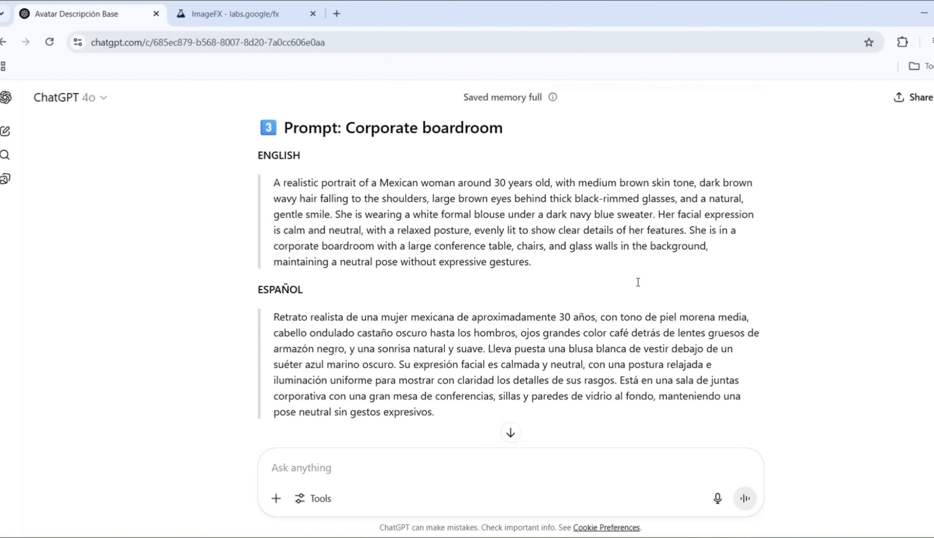
{"action": "scroll", "coordinate": [638, 283], "scroll_direction": "up", "scroll_amount": 1}
{"action": "scroll", "coordinate": [548, 377], "scroll_direction": "down", "scroll_amount": 1}
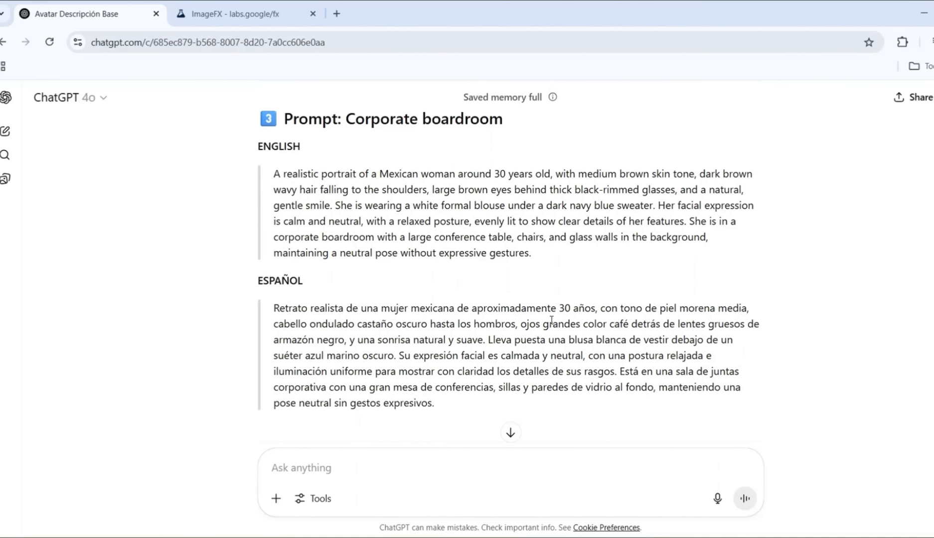
{"action": "scroll", "coordinate": [551, 319], "scroll_direction": "up", "scroll_amount": 10}
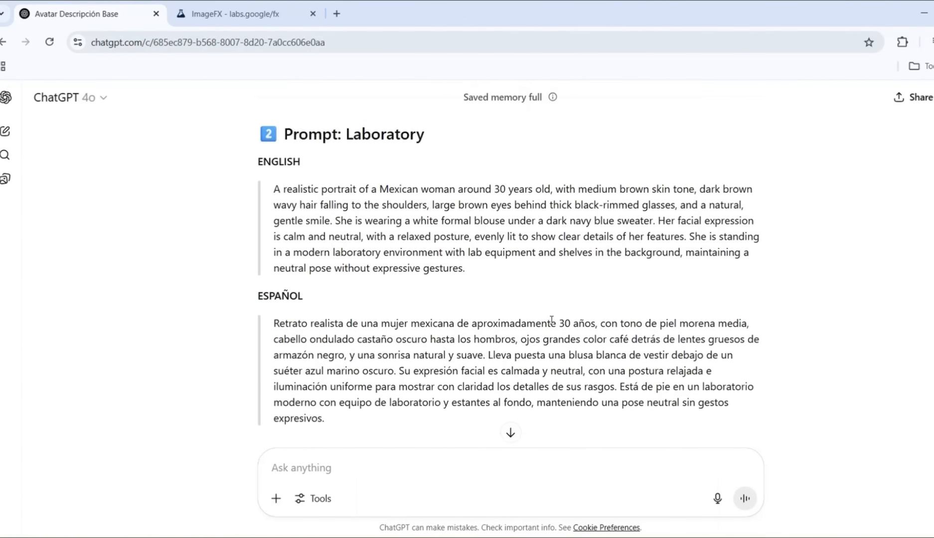
{"action": "scroll", "coordinate": [551, 319], "scroll_direction": "up", "scroll_amount": 8}
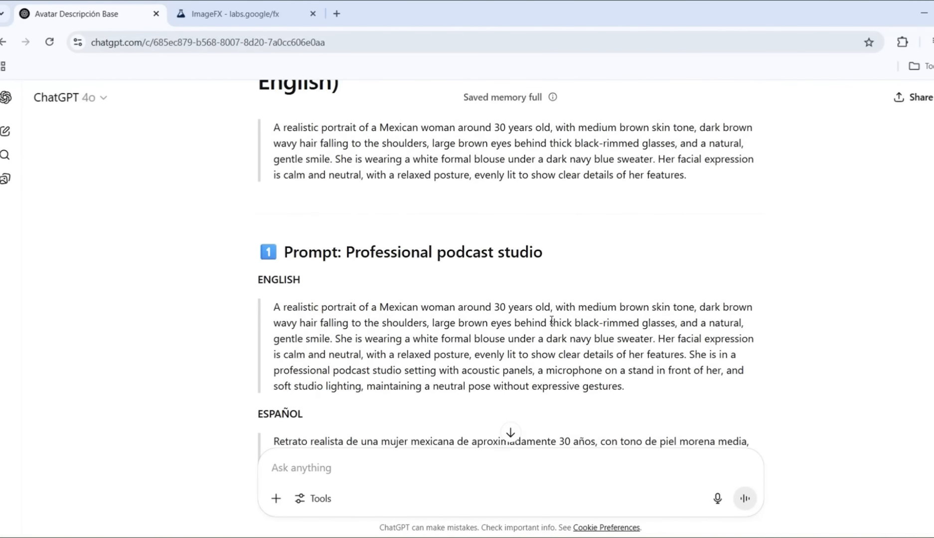
{"action": "scroll", "coordinate": [550, 323], "scroll_direction": "down", "scroll_amount": 4}
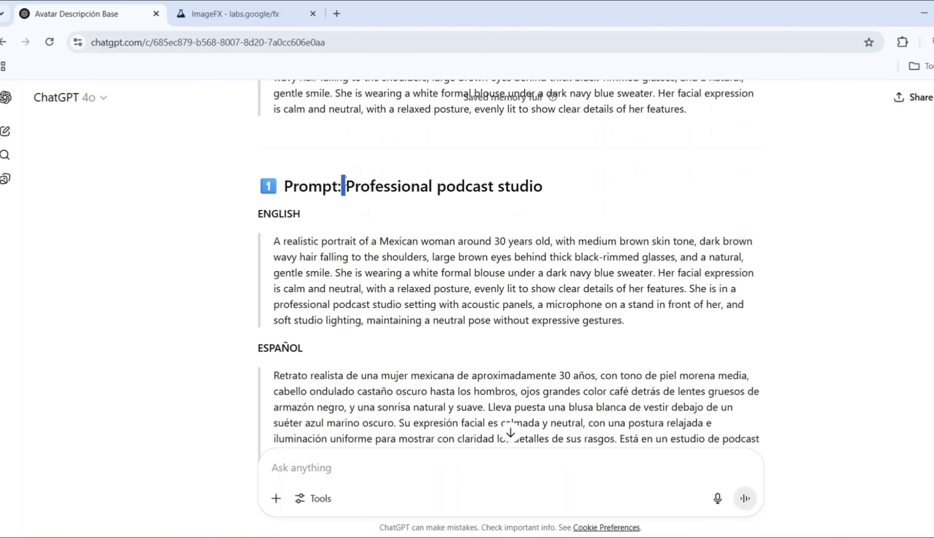
{"action": "left_click_drag", "start_coordinate": [345, 186], "coordinate": [576, 200]}
{"action": "left_click", "coordinate": [356, 159]}
{"action": "left_click_drag", "start_coordinate": [628, 321], "coordinate": [265, 240]}
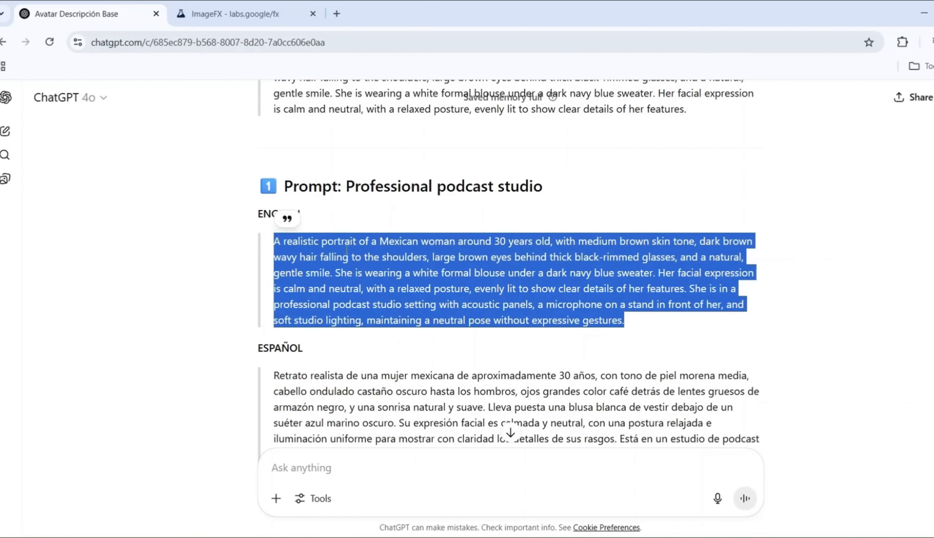
Step: Switch to ImageFX, replace the existing prompt with the copied podcast studio prompt, and check the pasted text
{"action": "left_click", "coordinate": [234, 14]}
{"action": "left_click_drag", "start_coordinate": [20, 199], "coordinate": [182, 325]}
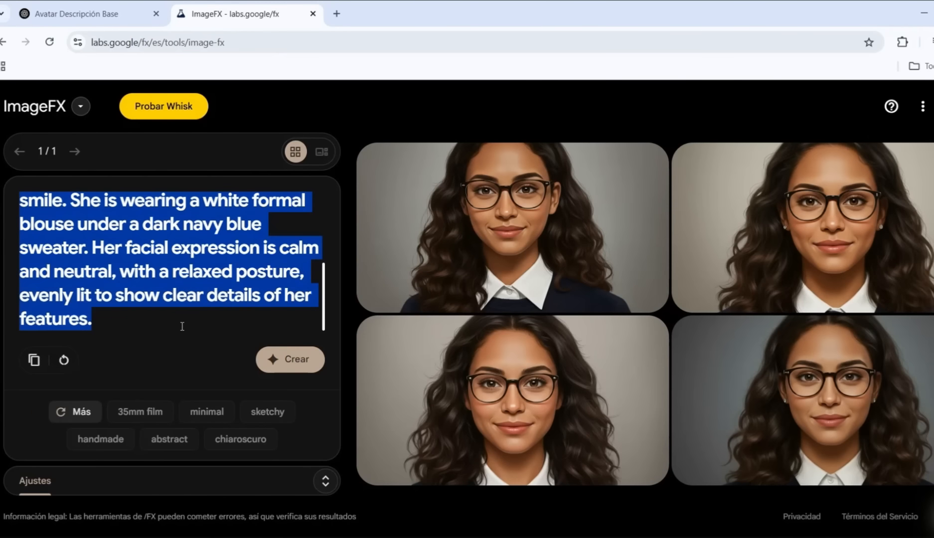
{"action": "key", "text": "BackSpace"}
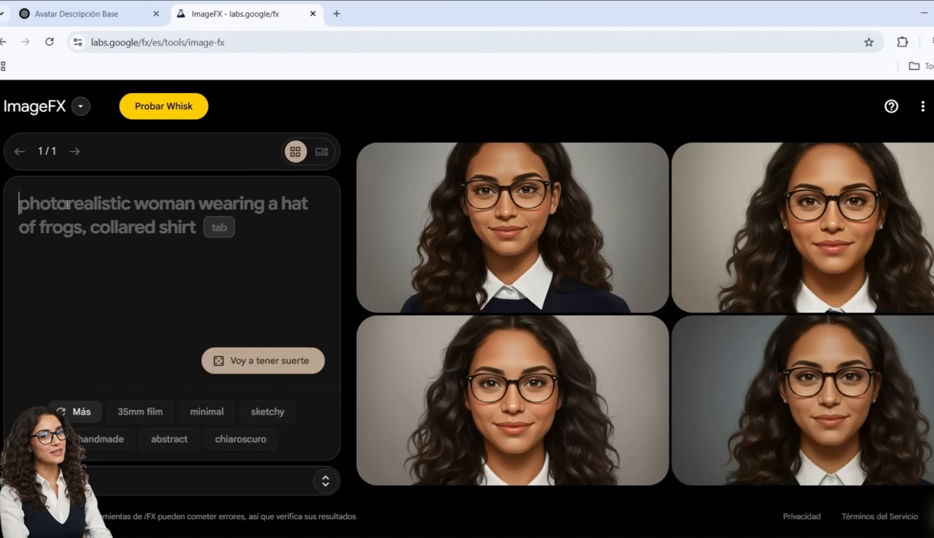
{"action": "key", "text": "ctrl+v"}
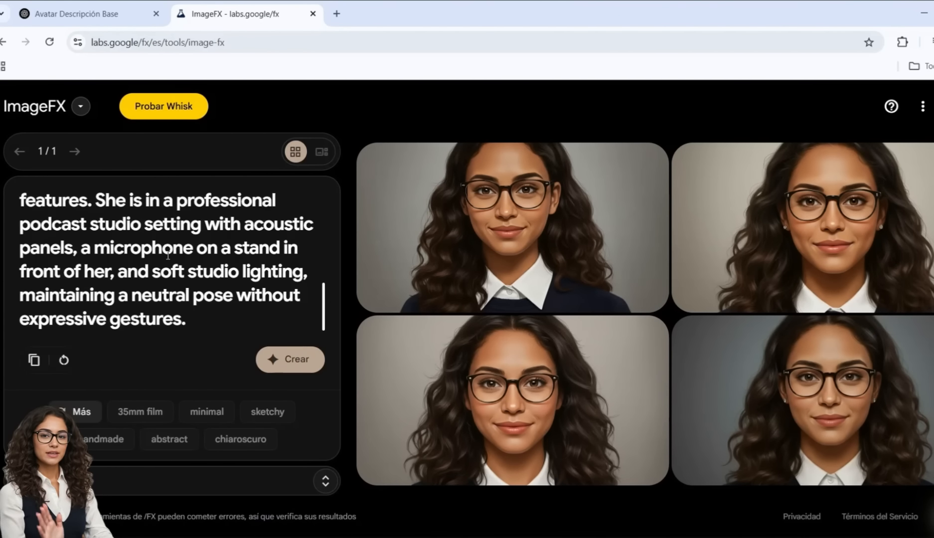
{"action": "scroll", "coordinate": [168, 256], "scroll_direction": "up", "scroll_amount": 5}
{"action": "scroll", "coordinate": [167, 256], "scroll_direction": "down", "scroll_amount": 3}
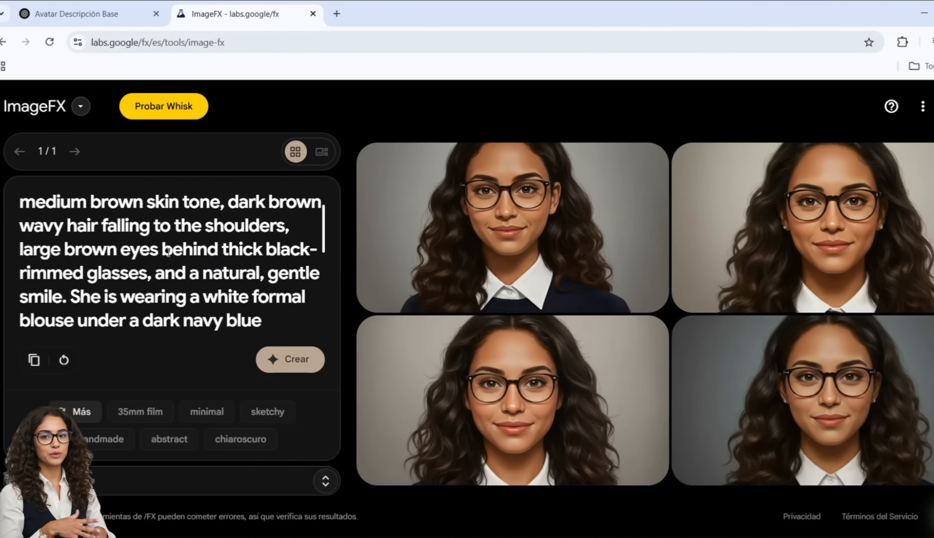
Step: Check the locked seed and 16:9 aspect ratio, generate the podcast studio images, and download the first result
{"action": "scroll", "coordinate": [168, 252], "scroll_direction": "down", "scroll_amount": 3}
{"action": "left_click", "coordinate": [325, 480]}
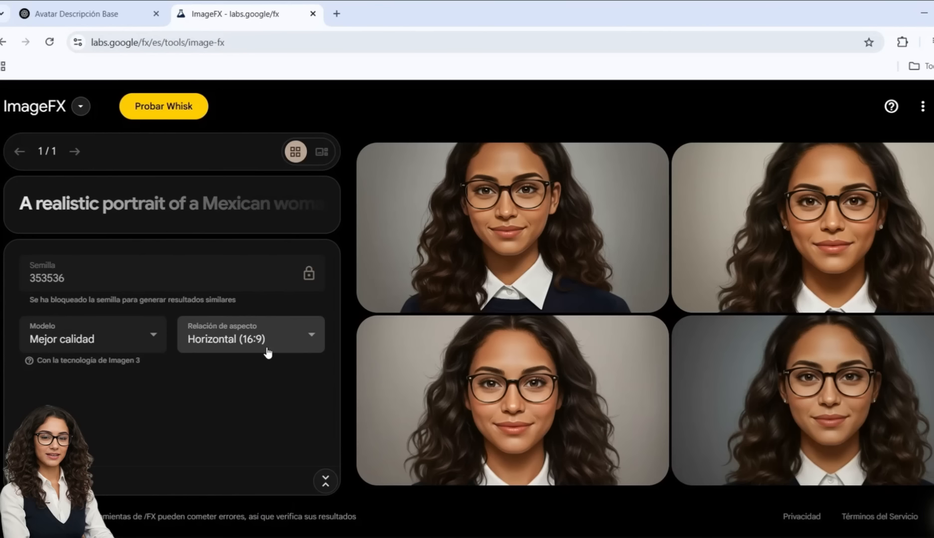
{"action": "left_click", "coordinate": [326, 481]}
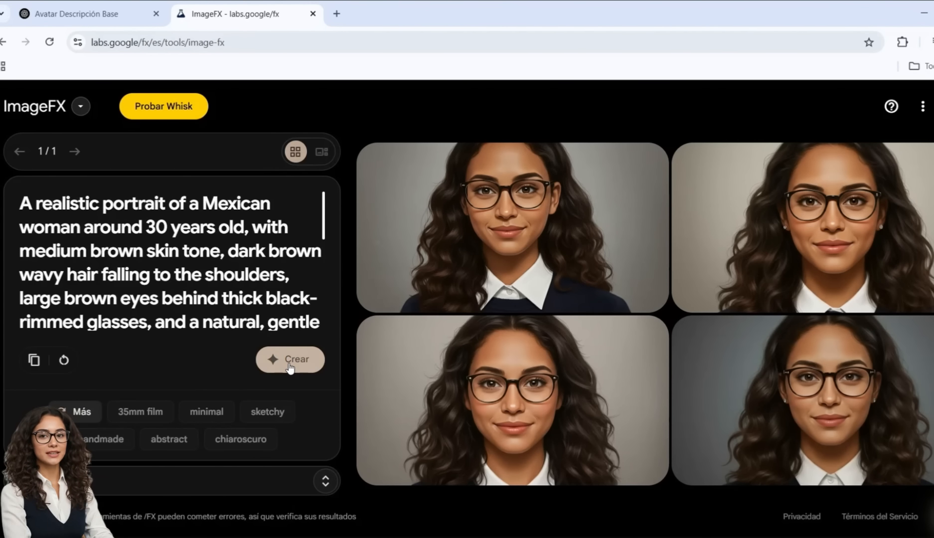
{"action": "left_click", "coordinate": [289, 368]}
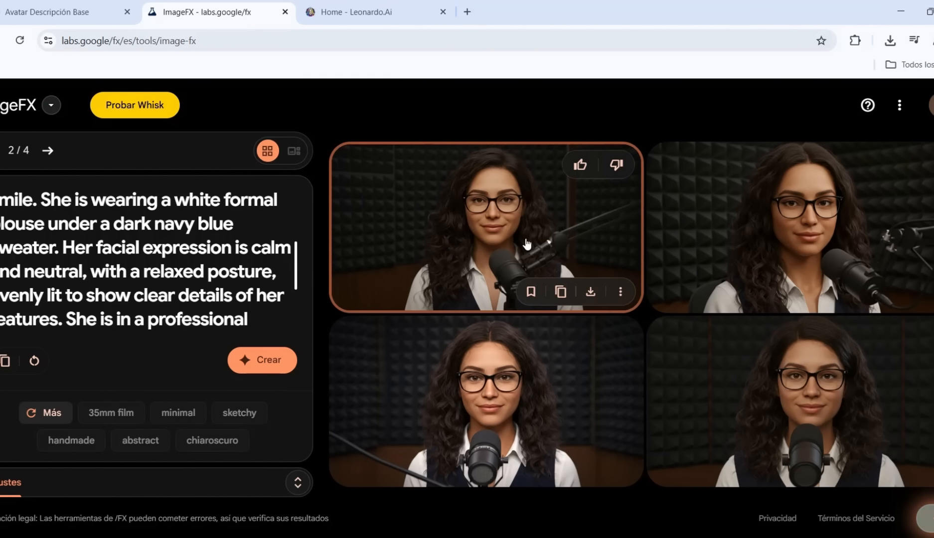
{"action": "left_click", "coordinate": [590, 294]}
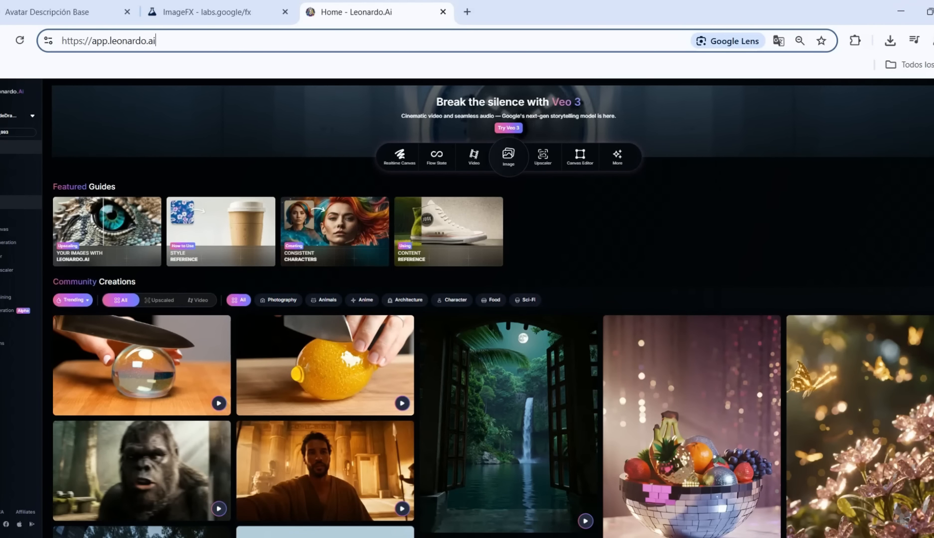
Step: Open app.leonardo.ai, go to video creation, and look through the previously generated avatar clips
{"action": "key", "text": "Return"}
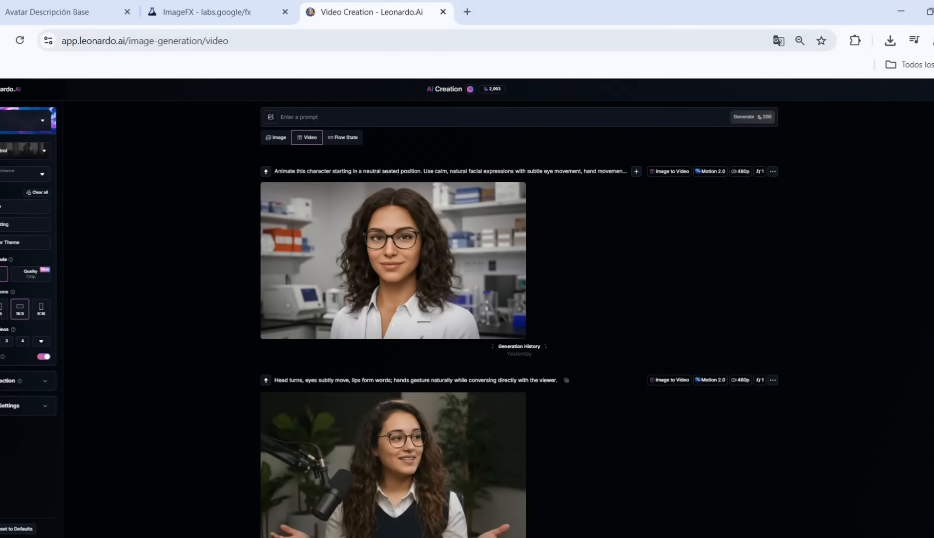
{"action": "scroll", "coordinate": [592, 314], "scroll_direction": "down", "scroll_amount": 10}
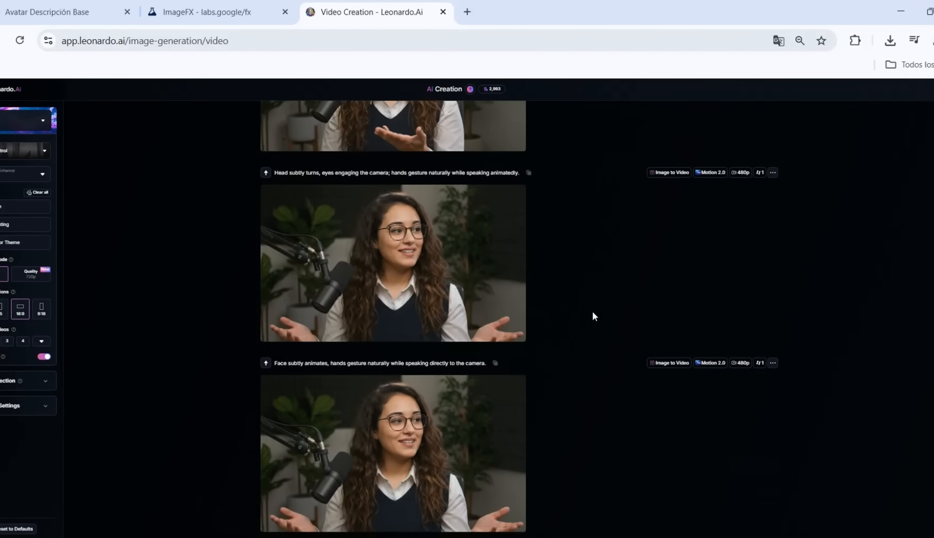
{"action": "scroll", "coordinate": [592, 314], "scroll_direction": "up", "scroll_amount": 9}
{"action": "scroll", "coordinate": [591, 316], "scroll_direction": "up", "scroll_amount": 2}
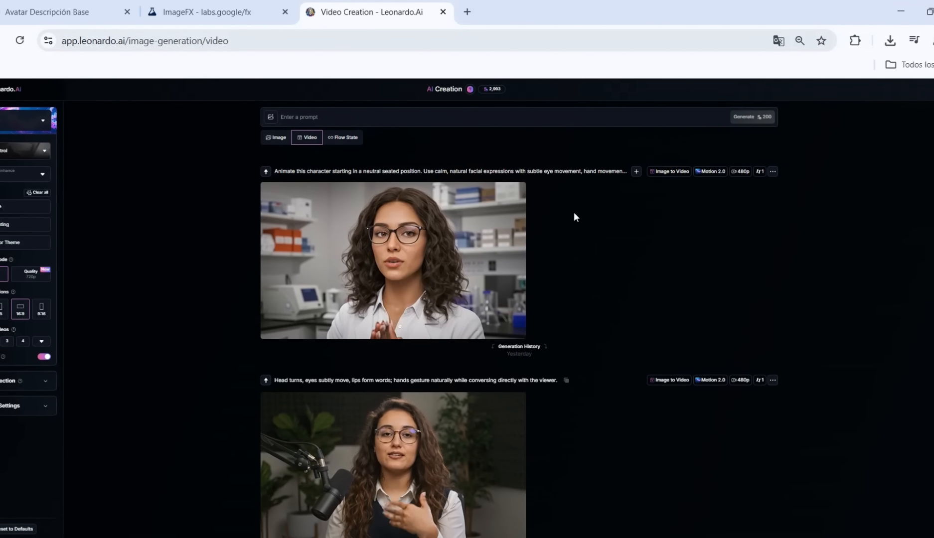
Step: Upload the downloaded podcast studio image as the start frame for the video
{"action": "left_click", "coordinate": [271, 118]}
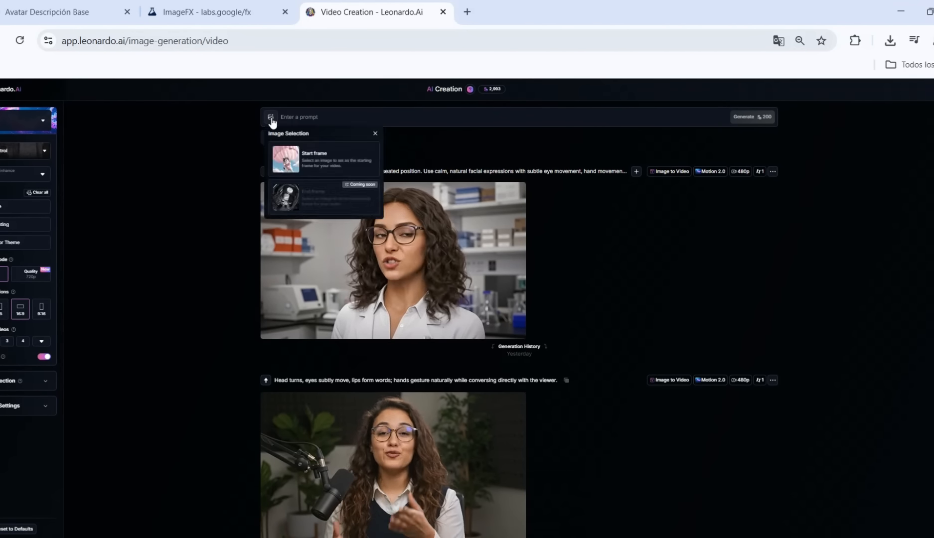
{"action": "left_click", "coordinate": [322, 164]}
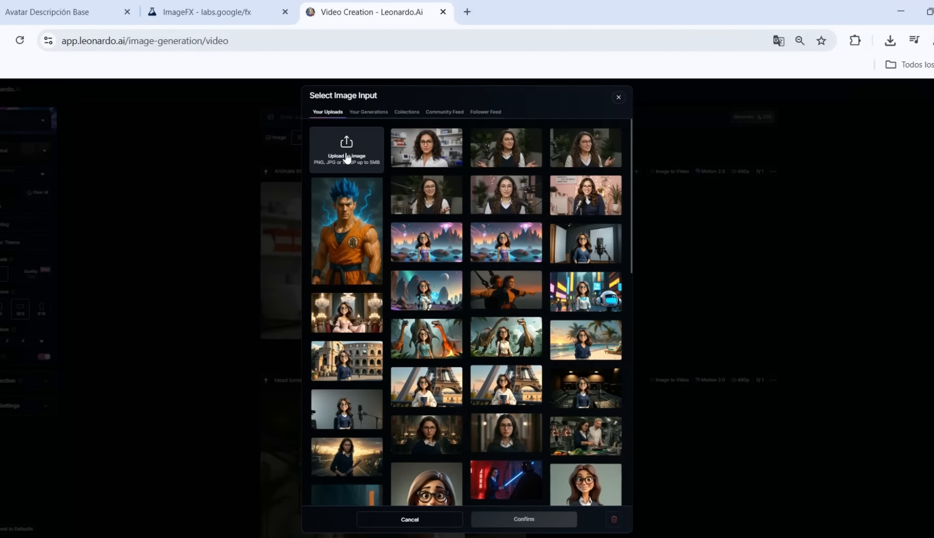
{"action": "left_click", "coordinate": [351, 158]}
{"action": "left_click", "coordinate": [557, 283]}
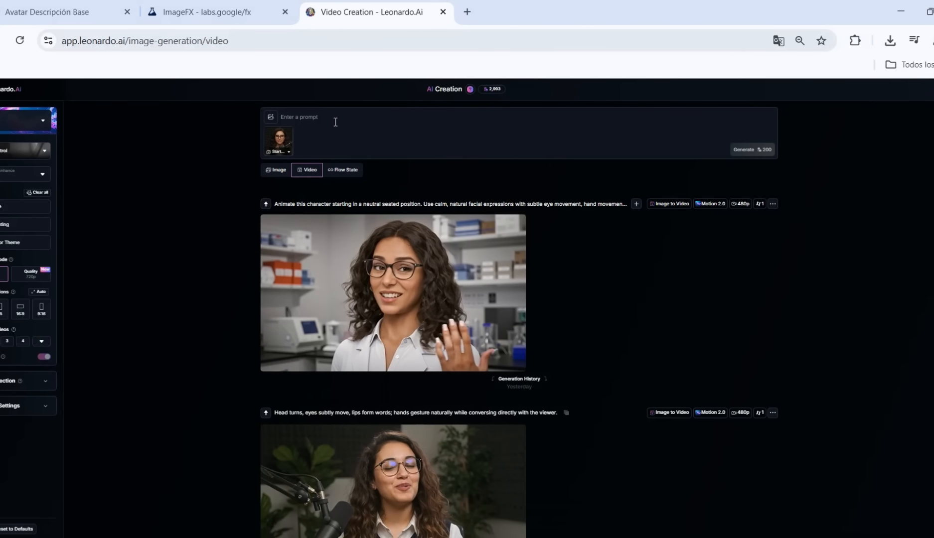
Step: Enter a prompt animating the character from a neutral seated position with calm expressions and relaxed hand movements, and generate the video
{"action": "left_click", "coordinate": [335, 122]}
{"action": "type", "text": "Animate this character starting in a neutral seated position. Use calm, natural facial expressions with subtle eye movement, hand movement and slight head tilts. Include gentle, relaxed hand movements resting or gesturing naturally. No exaggerated emotions or fast gestures. Keep the overall motion smooth, professional, and human-like, as if calmly speaking during an interview or presentation."}
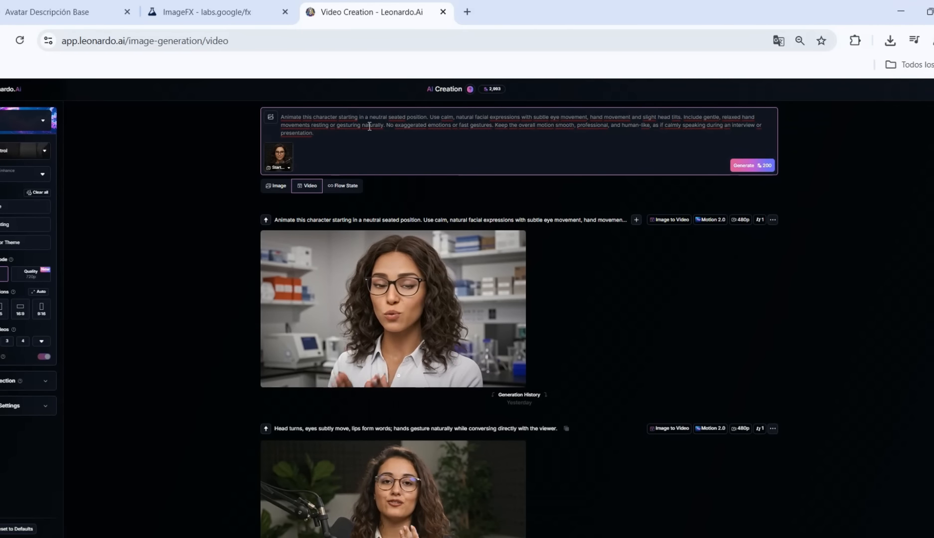
{"action": "left_click", "coordinate": [747, 169]}
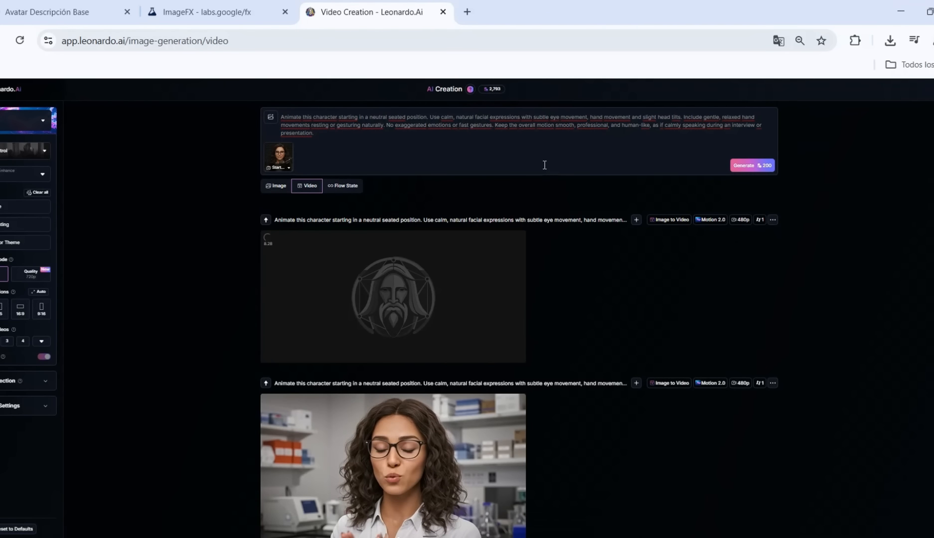
Step: Generate several more video variations from the same start frame and prompt, with the 16:9 dimensions selected
{"action": "mouse_move", "coordinate": [287, 163]}
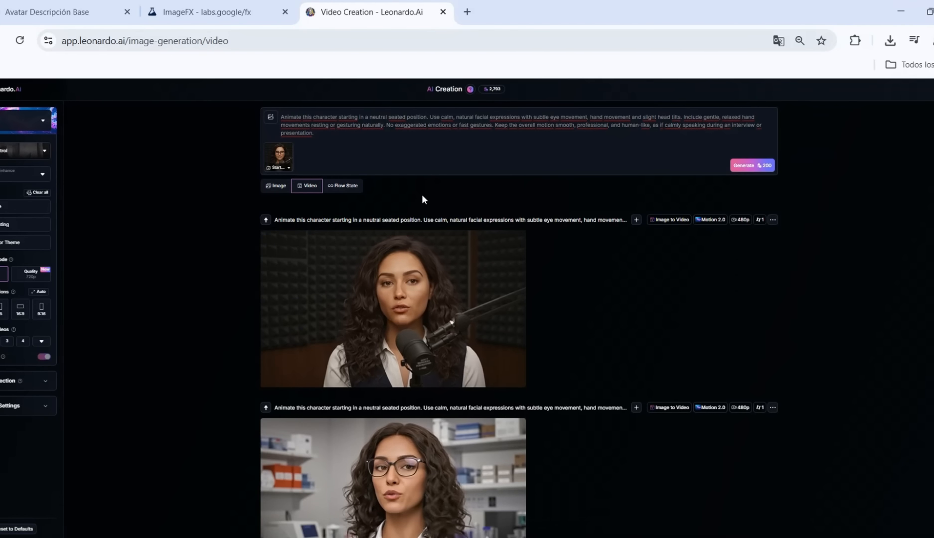
{"action": "left_click", "coordinate": [368, 133]}
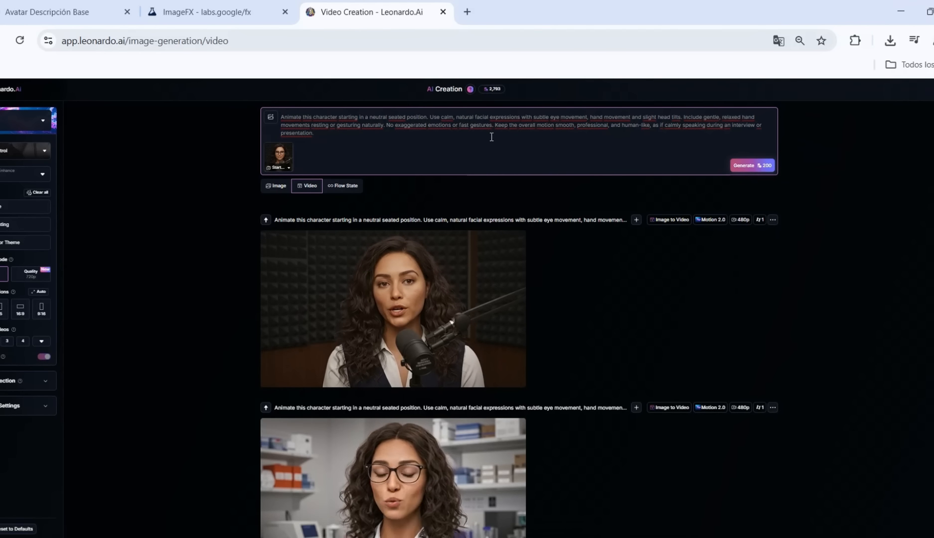
{"action": "key", "text": "Return"}
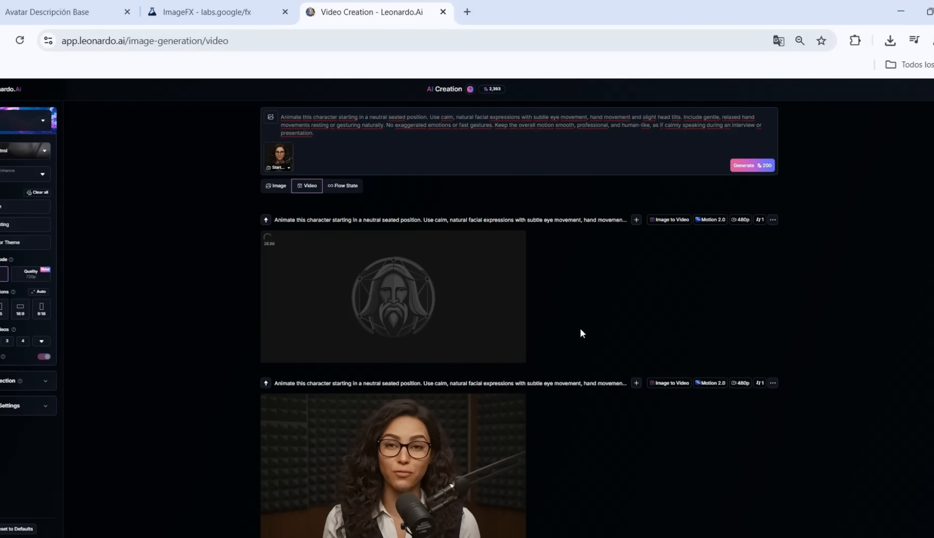
{"action": "left_click", "coordinate": [741, 168]}
{"action": "left_click", "coordinate": [20, 310]}
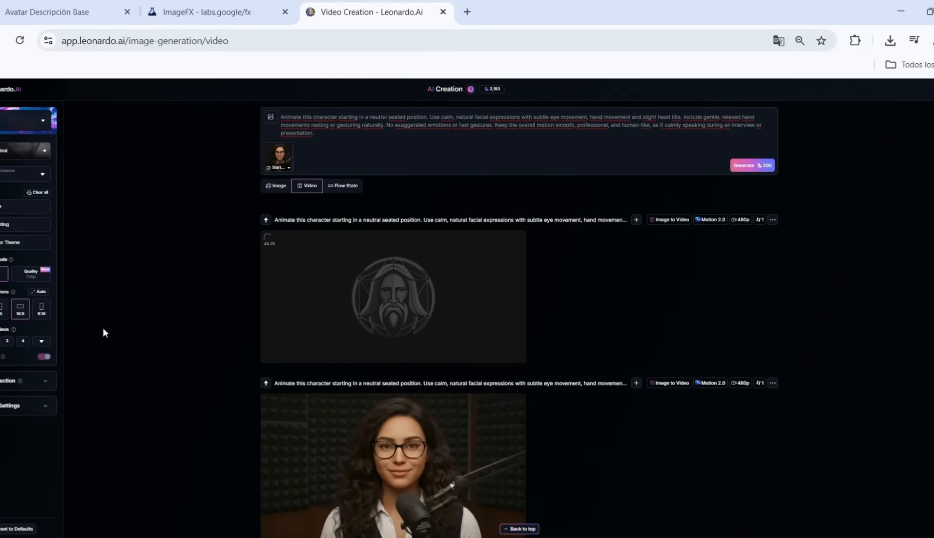
{"action": "left_click", "coordinate": [748, 165]}
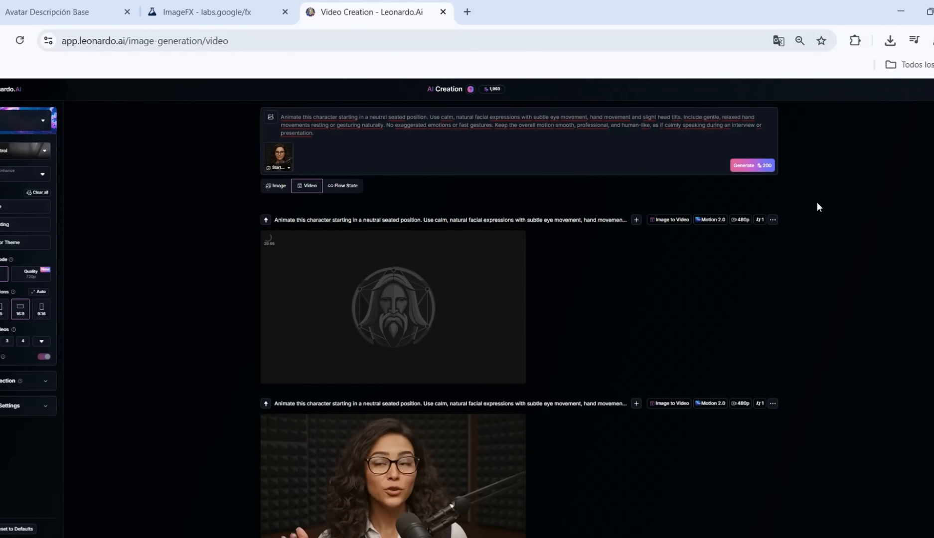
Step: Look through the generated podcast studio clips and compare the avatar's gestures, face and glasses for consistency
{"action": "scroll", "coordinate": [688, 325], "scroll_direction": "down", "scroll_amount": 3}
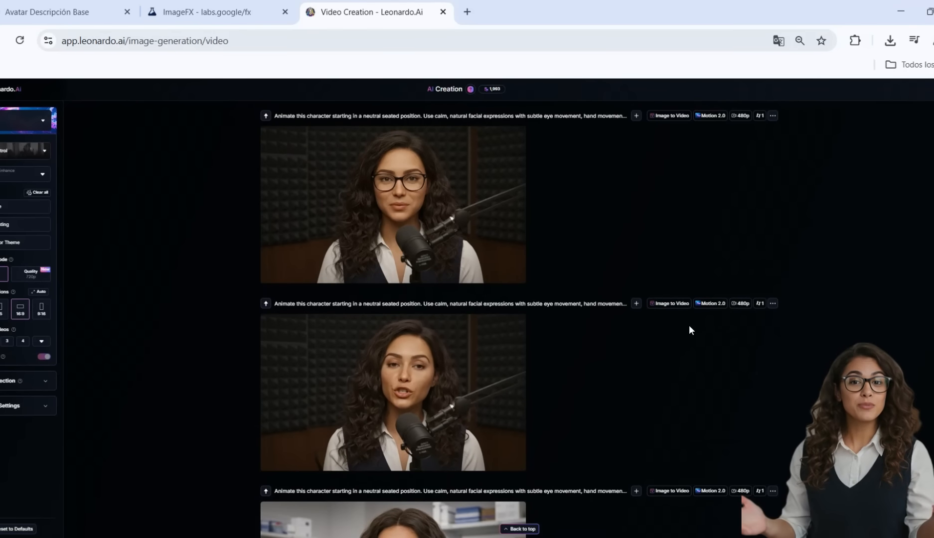
{"action": "scroll", "coordinate": [425, 344], "scroll_direction": "up", "scroll_amount": 4}
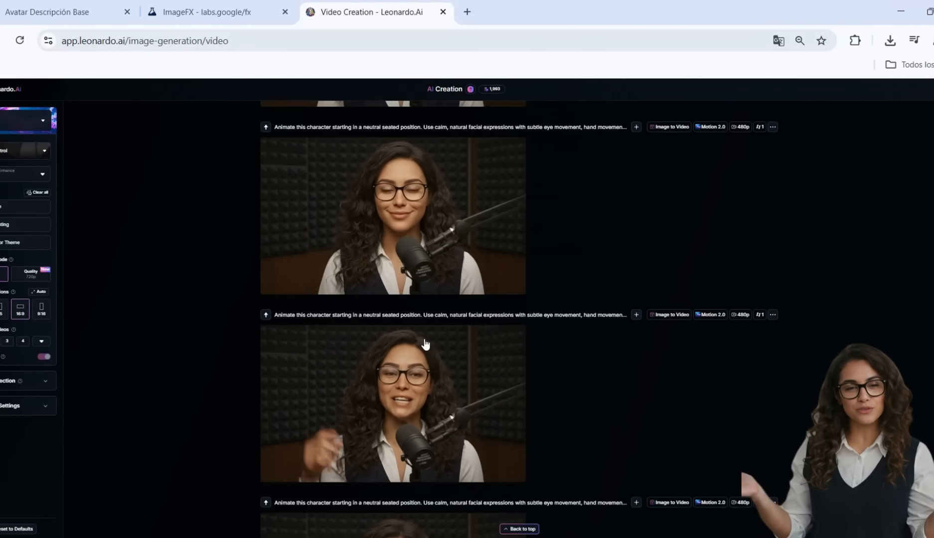
{"action": "scroll", "coordinate": [429, 319], "scroll_direction": "down", "scroll_amount": 2}
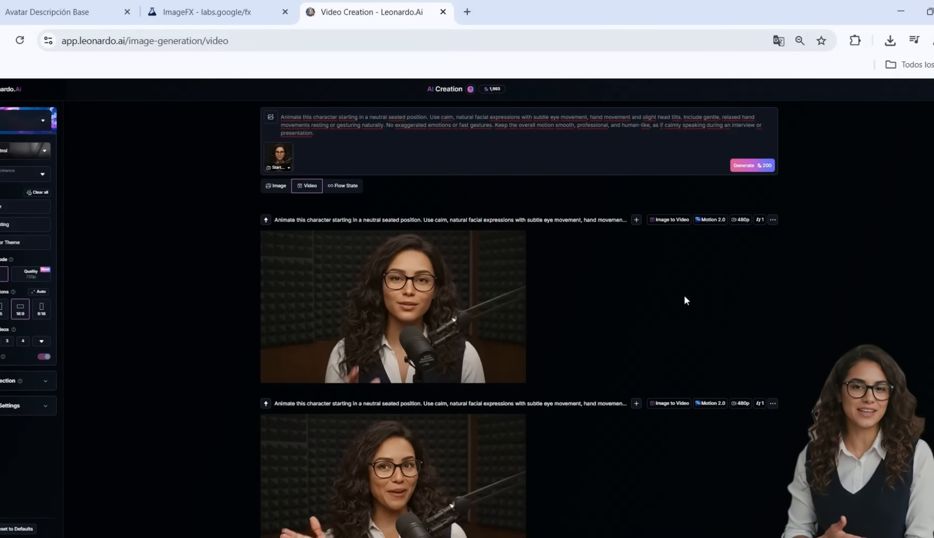
{"action": "scroll", "coordinate": [683, 297], "scroll_direction": "down", "scroll_amount": 2}
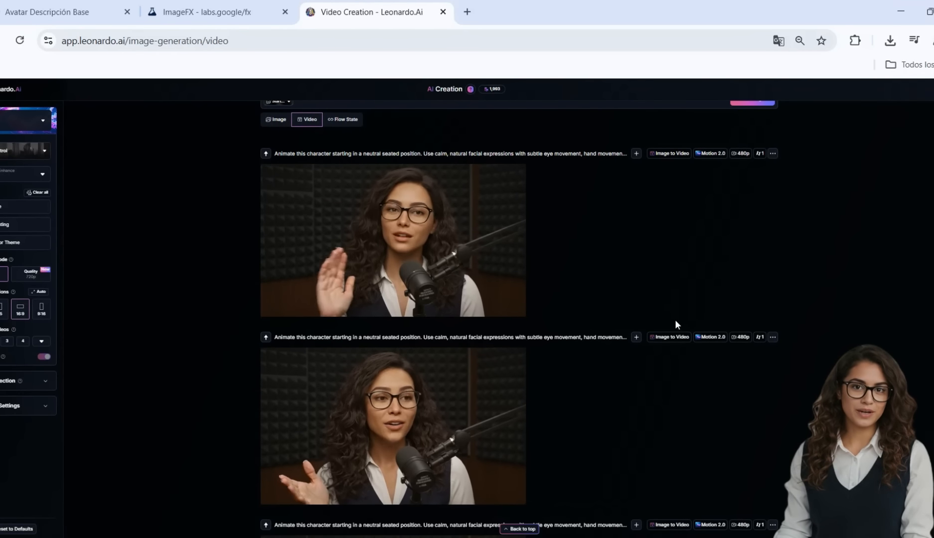
{"action": "scroll", "coordinate": [674, 324], "scroll_direction": "down", "scroll_amount": 1}
{"action": "scroll", "coordinate": [434, 366], "scroll_direction": "down", "scroll_amount": 5}
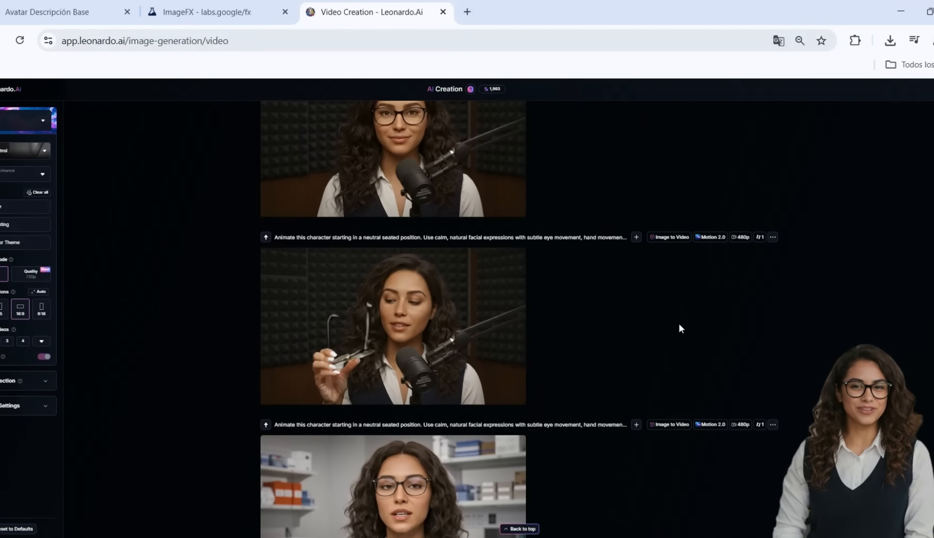
{"action": "scroll", "coordinate": [641, 340], "scroll_direction": "up", "scroll_amount": 6}
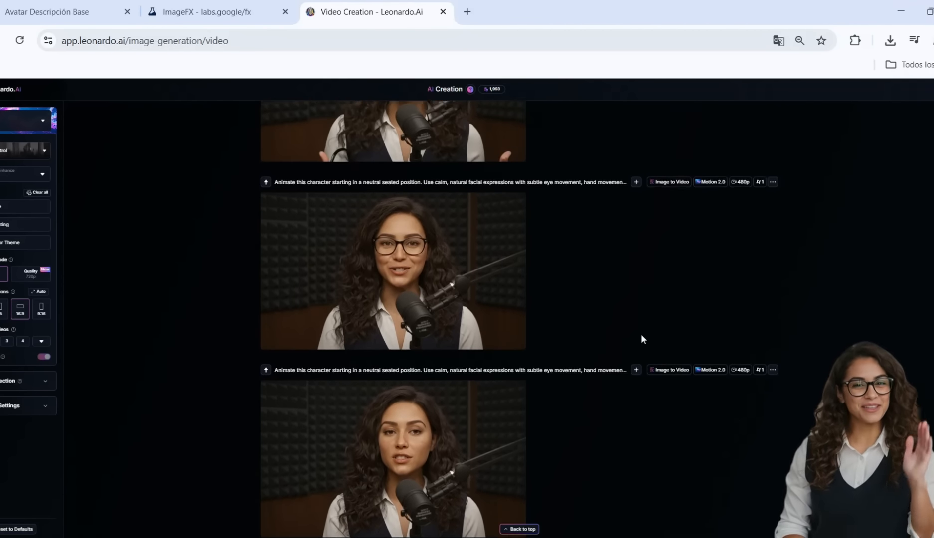
{"action": "scroll", "coordinate": [640, 334], "scroll_direction": "up", "scroll_amount": 5}
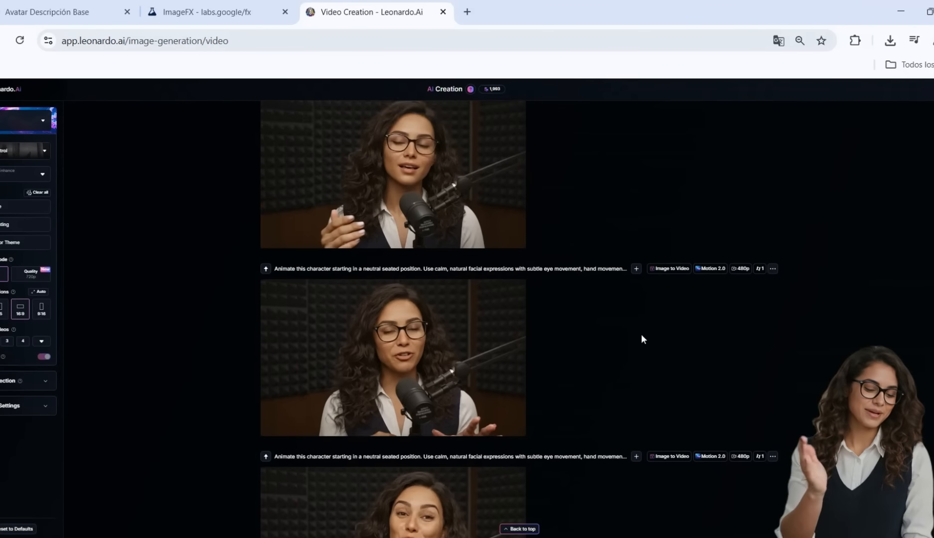
{"action": "scroll", "coordinate": [640, 334], "scroll_direction": "down", "scroll_amount": 4}
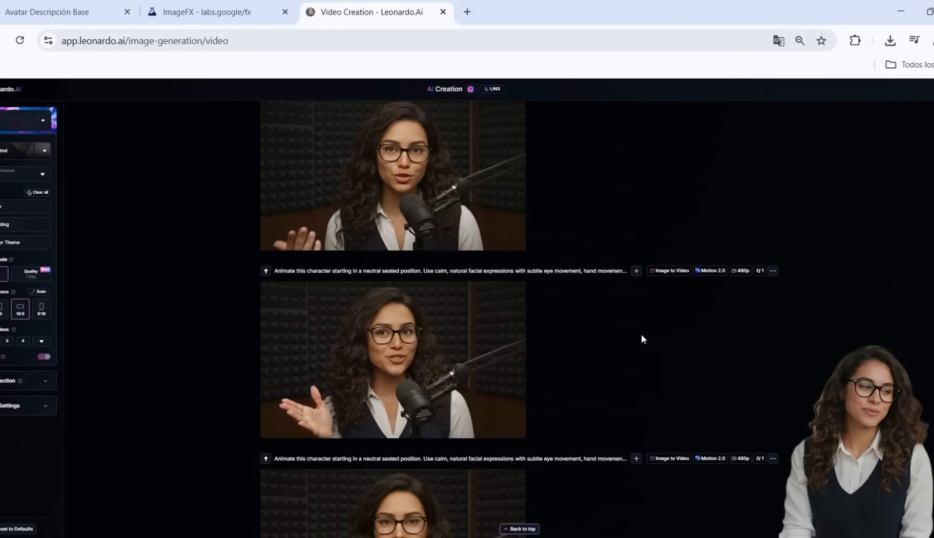
{"action": "scroll", "coordinate": [640, 334], "scroll_direction": "up", "scroll_amount": 1}
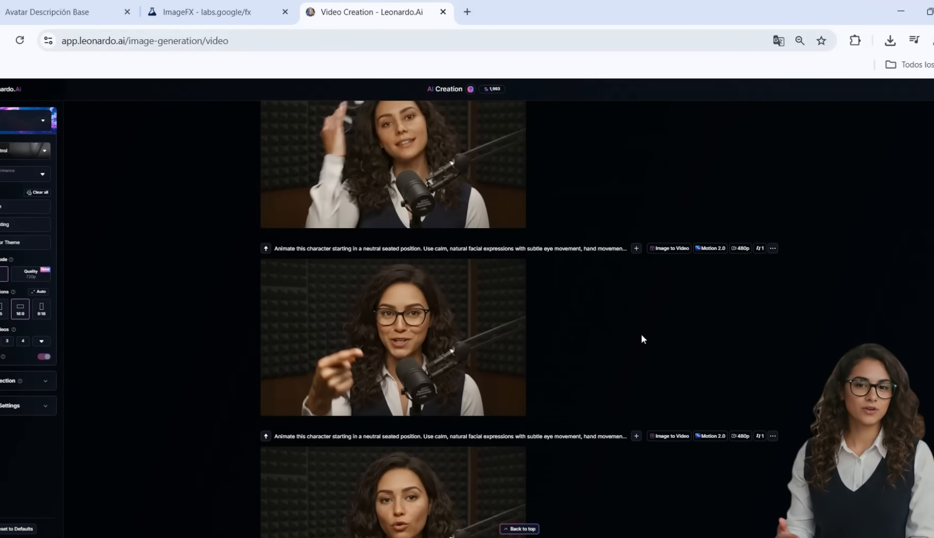
{"action": "scroll", "coordinate": [588, 302], "scroll_direction": "down", "scroll_amount": 4}
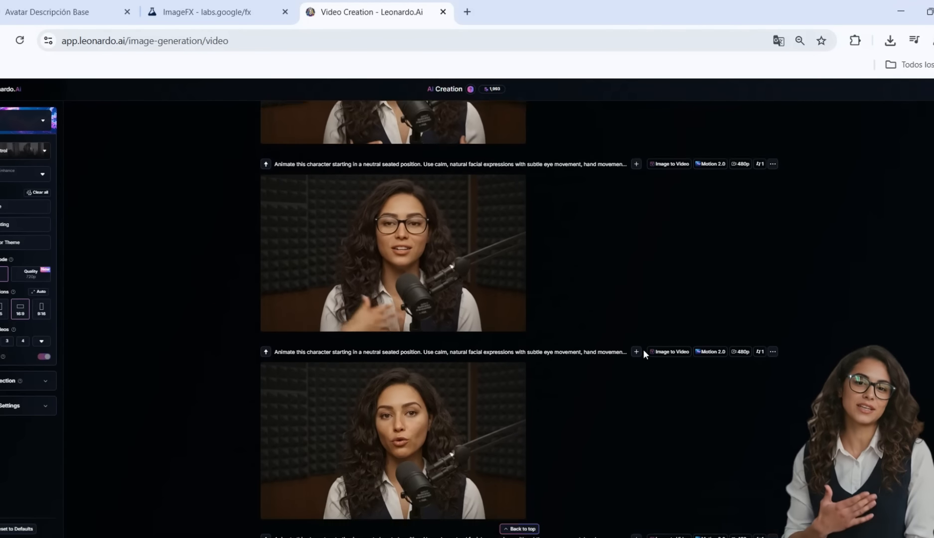
Step: Download the wanted podcast studio clips as MP4 files
{"action": "mouse_move", "coordinate": [495, 265]}
{"action": "scroll", "coordinate": [495, 265], "scroll_direction": "down", "scroll_amount": 1}
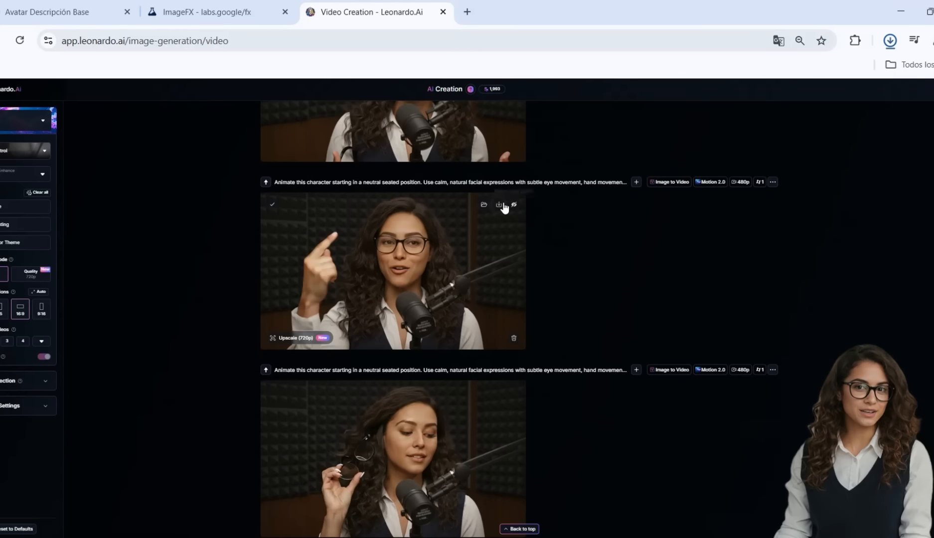
{"action": "left_click", "coordinate": [500, 206]}
{"action": "scroll", "coordinate": [558, 234], "scroll_direction": "up", "scroll_amount": 1}
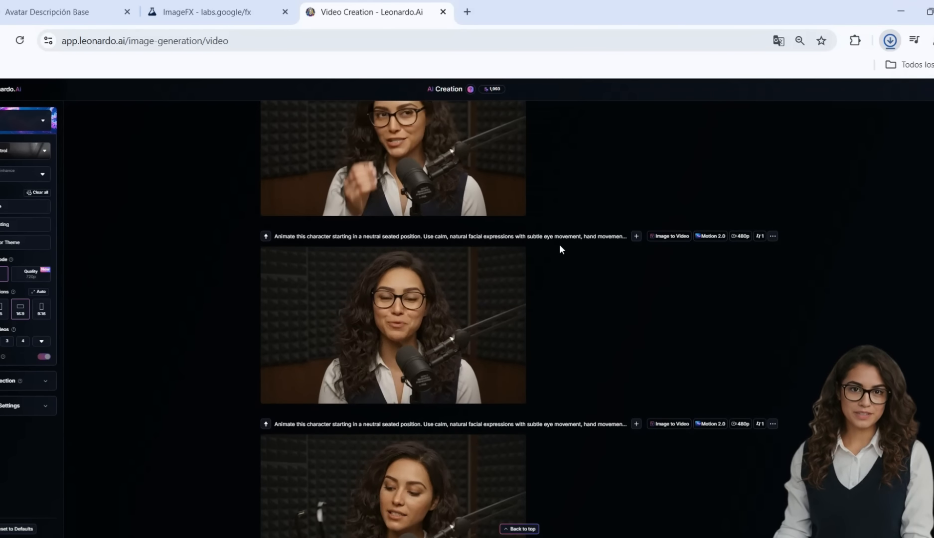
{"action": "scroll", "coordinate": [558, 244], "scroll_direction": "down", "scroll_amount": 1}
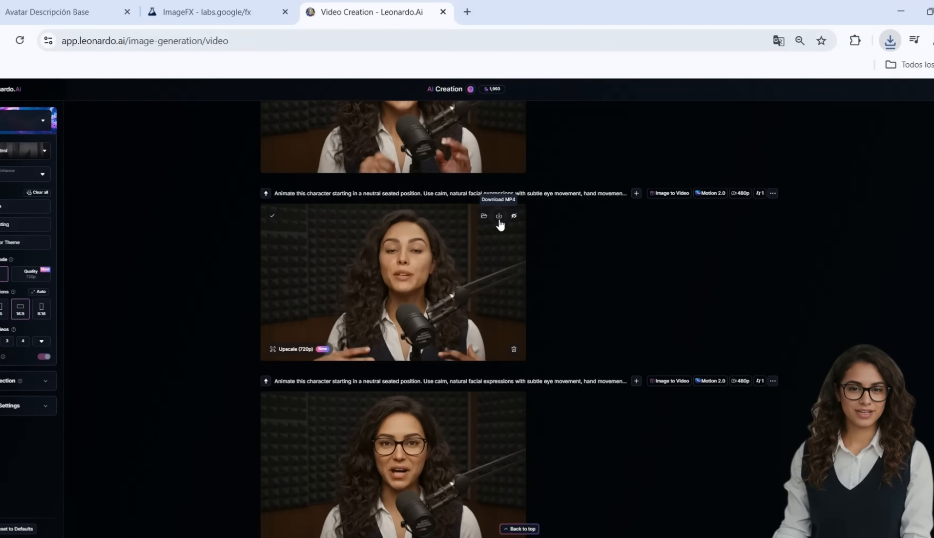
{"action": "scroll", "coordinate": [548, 232], "scroll_direction": "up", "scroll_amount": 1}
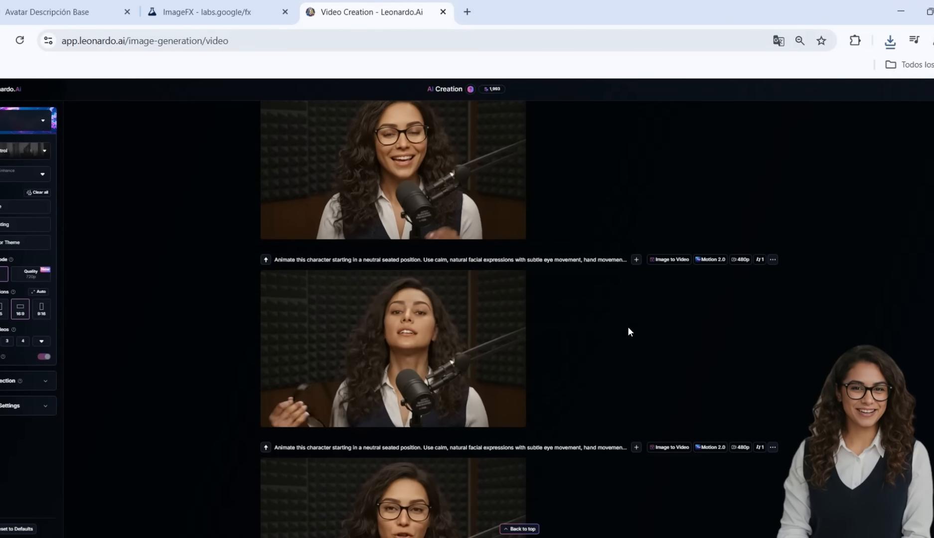
{"action": "scroll", "coordinate": [628, 328], "scroll_direction": "down", "scroll_amount": 1}
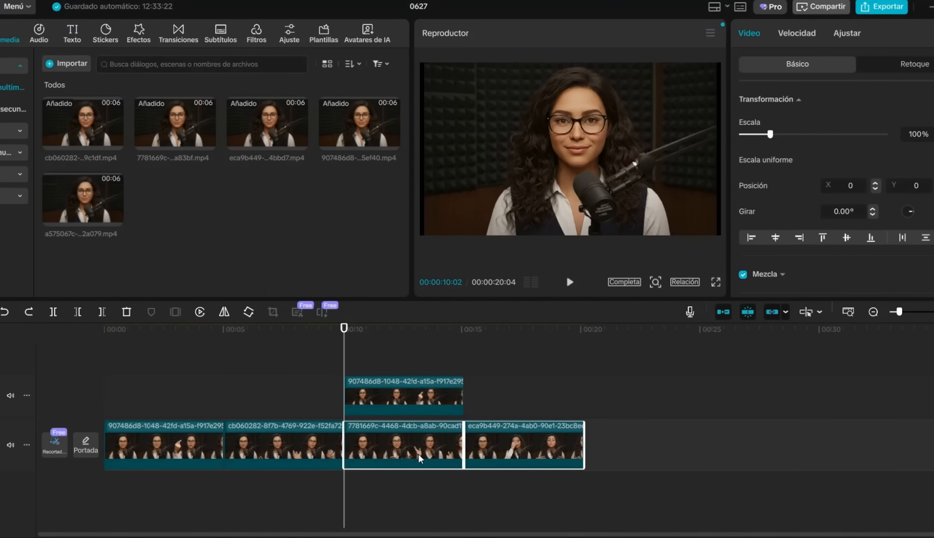
Step: In CapCut, place the duplicate 907486d8 clip in the main track at 10 seconds, before clip 7781669c, and return the playhead to the start
{"action": "left_click_drag", "start_coordinate": [418, 458], "coordinate": [524, 418]}
{"action": "left_click", "coordinate": [419, 421]}
{"action": "left_click_drag", "start_coordinate": [660, 451], "coordinate": [379, 450]}
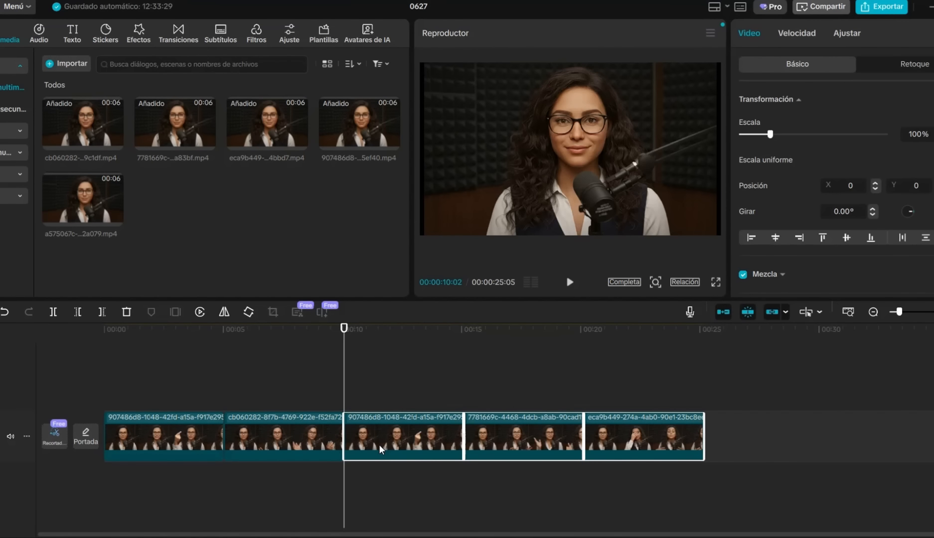
{"action": "left_click_drag", "start_coordinate": [344, 388], "coordinate": [87, 385]}
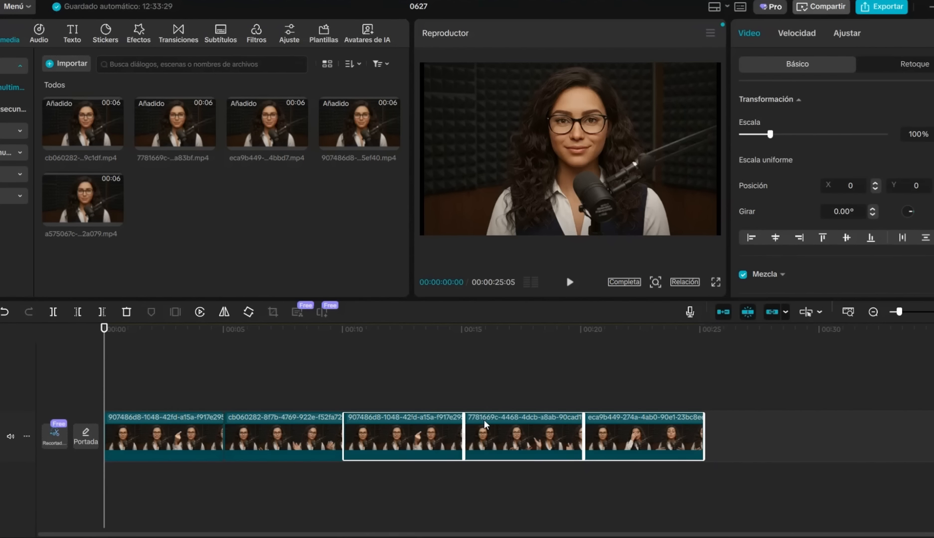
{"action": "left_click", "coordinate": [273, 440]}
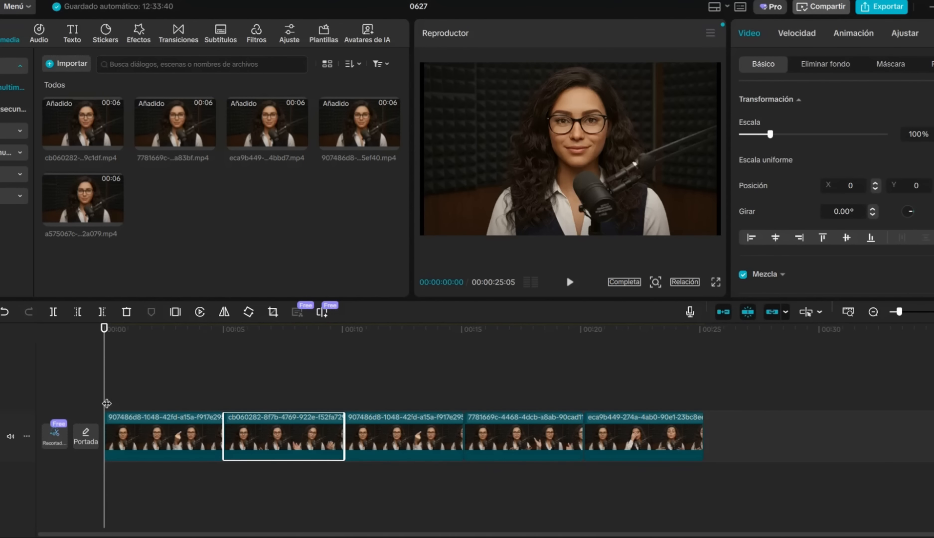
Step: Paste a copy of the cb060282 clip at the start and line up the five main-track clips after it on the upper track
{"action": "key", "text": "ctrl+v"}
{"action": "left_click", "coordinate": [147, 448]}
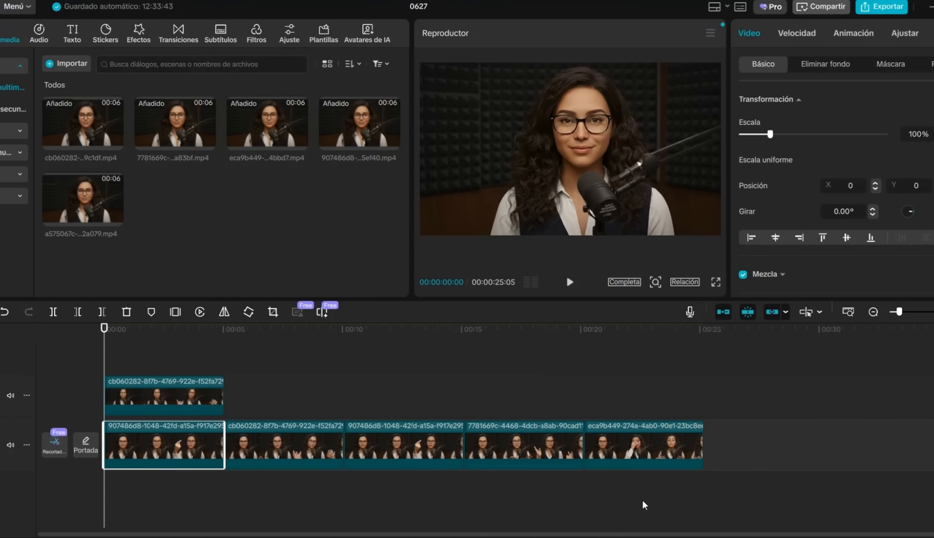
{"action": "left_click_drag", "start_coordinate": [641, 501], "coordinate": [328, 404]}
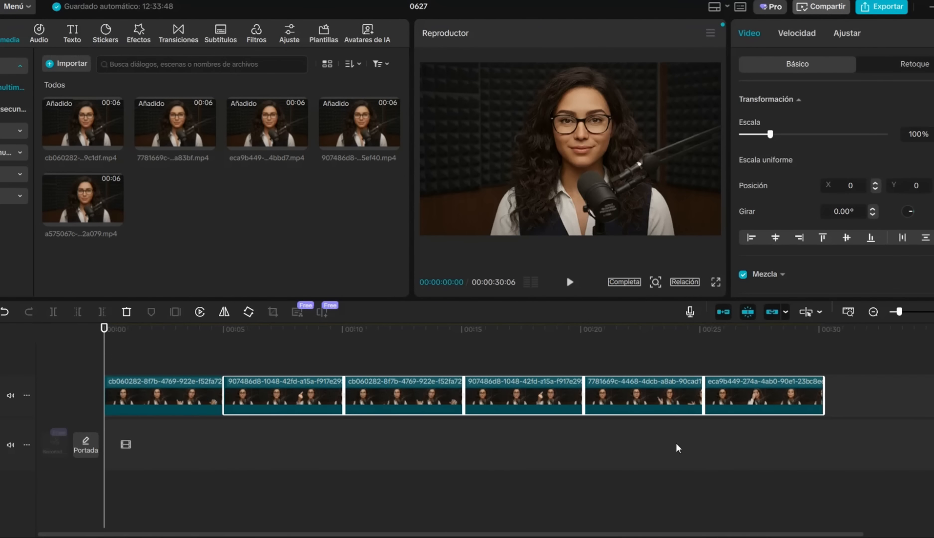
Step: Trim the end of the last clip, eca9b449, so the sequence ends at 28:29
{"action": "left_click", "coordinate": [832, 333]}
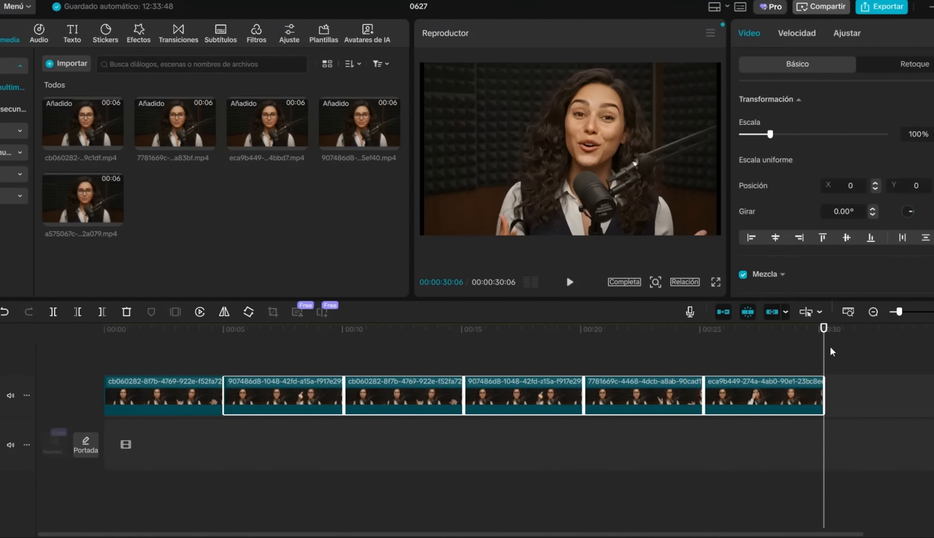
{"action": "left_click", "coordinate": [868, 418]}
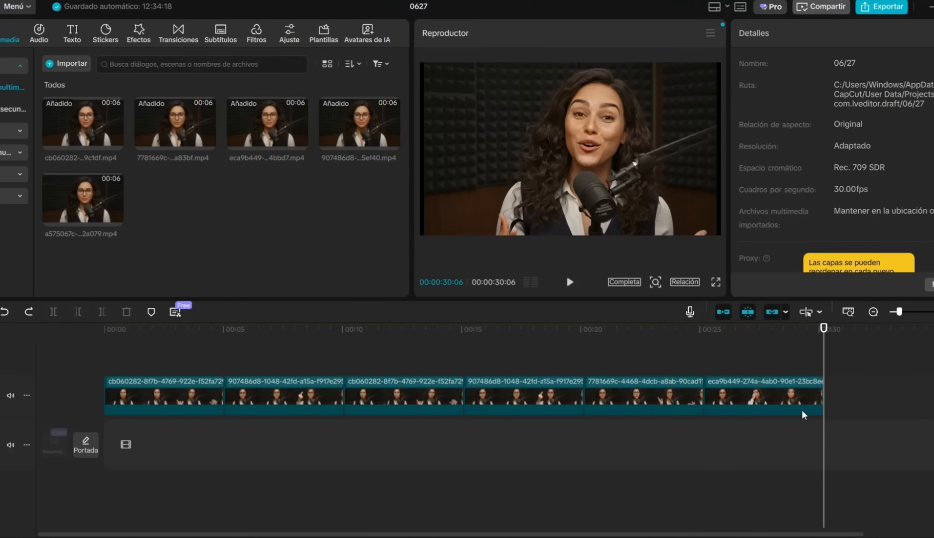
{"action": "left_click", "coordinate": [790, 403]}
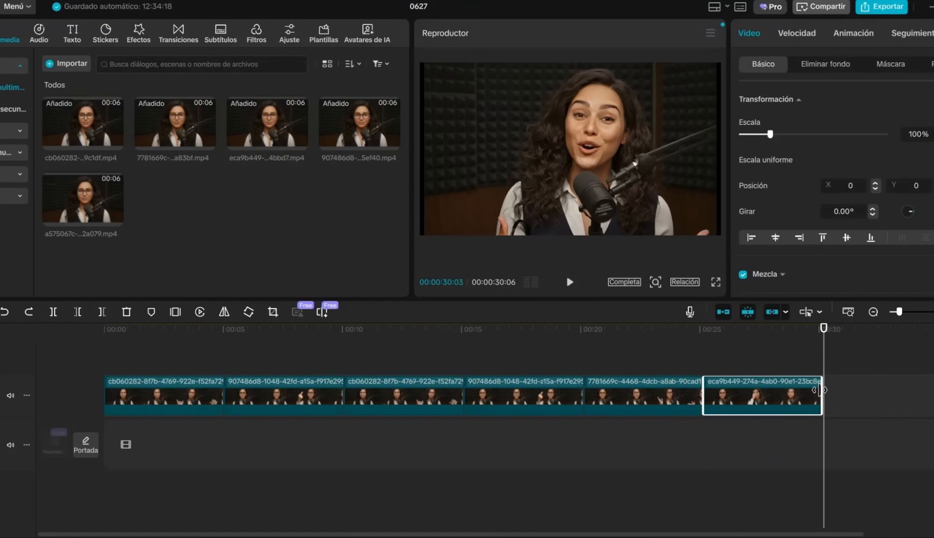
{"action": "left_click_drag", "start_coordinate": [815, 391], "coordinate": [793, 398]}
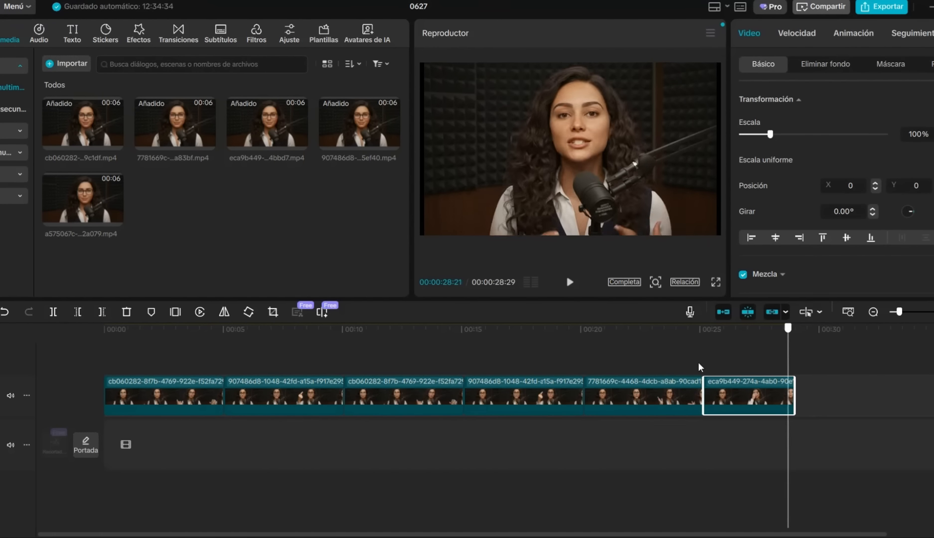
Step: Play the assembled sequence through from the start, recheck its final clips, and begin exporting the video
{"action": "key", "text": "Home"}
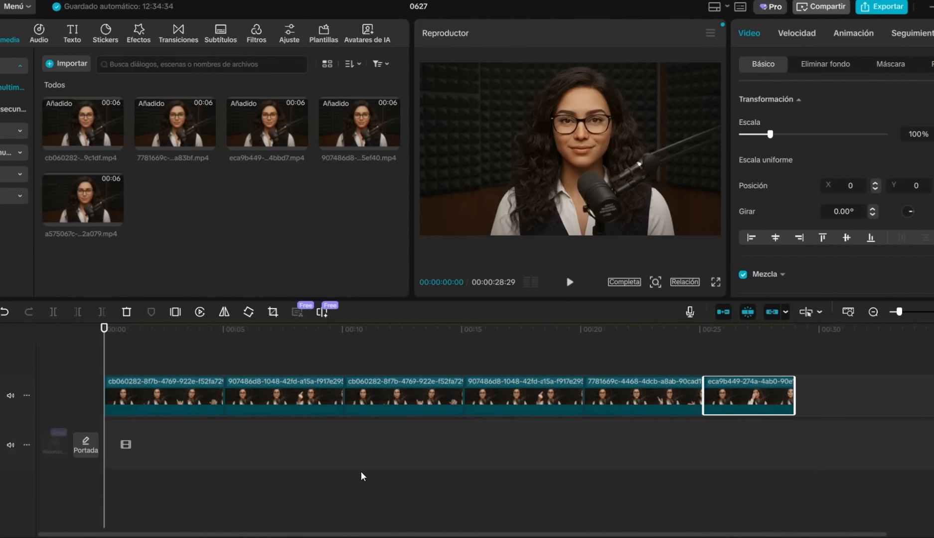
{"action": "key", "text": "space"}
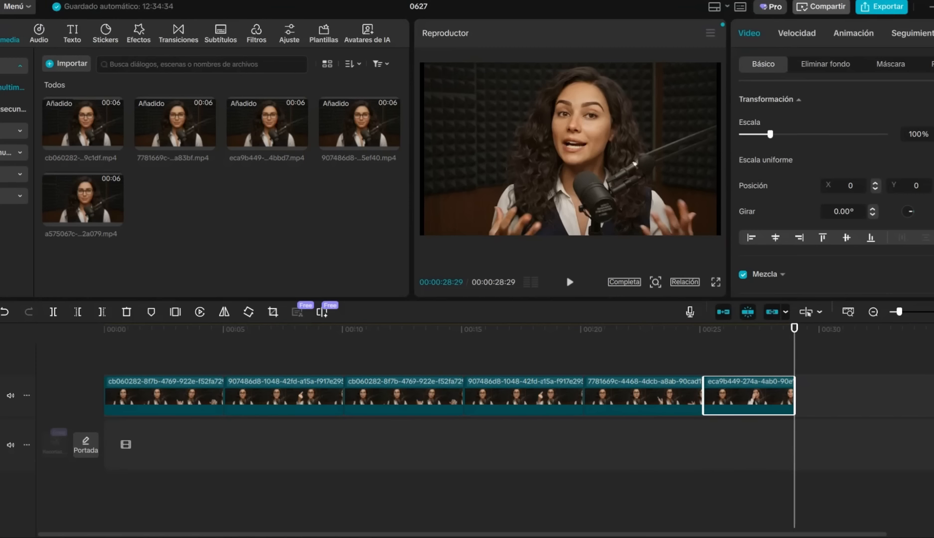
{"action": "left_click", "coordinate": [638, 461]}
{"action": "left_click", "coordinate": [637, 463]}
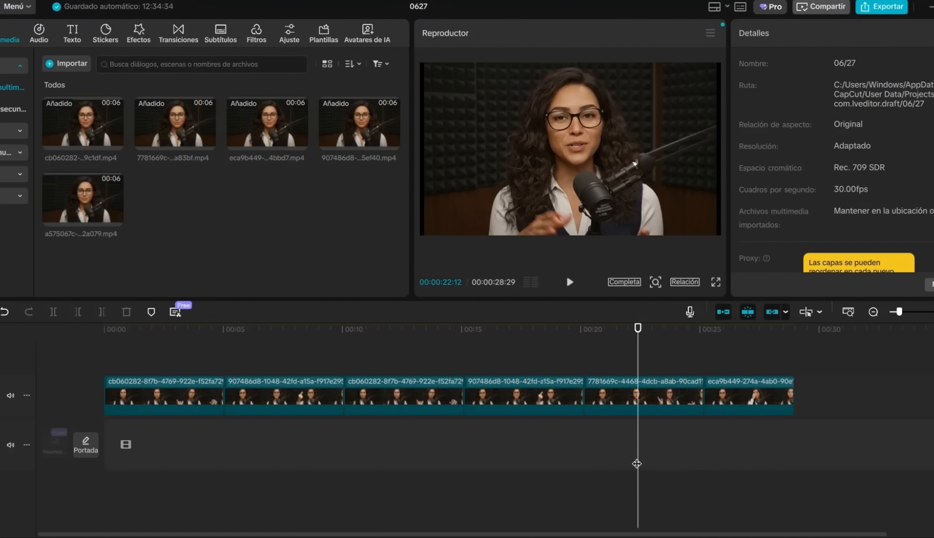
{"action": "left_click", "coordinate": [814, 410]}
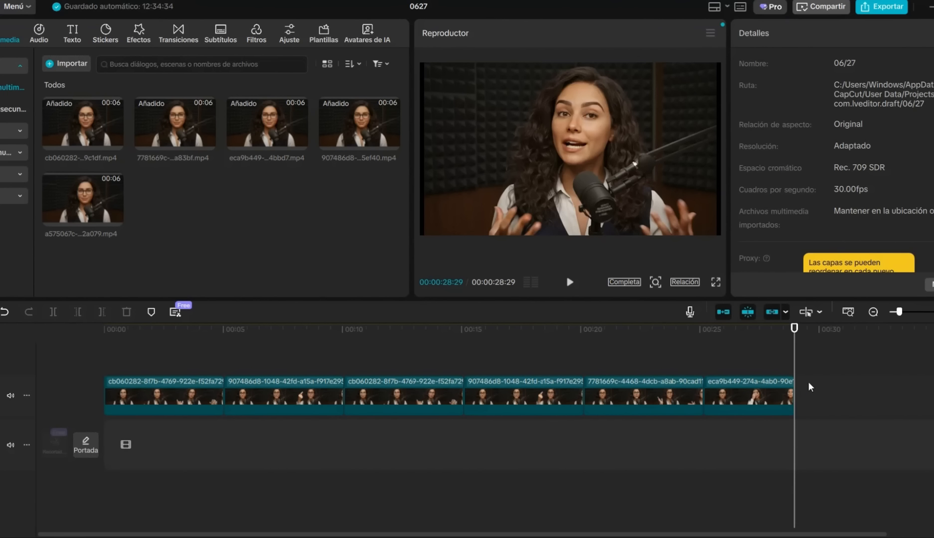
{"action": "left_click", "coordinate": [877, 20]}
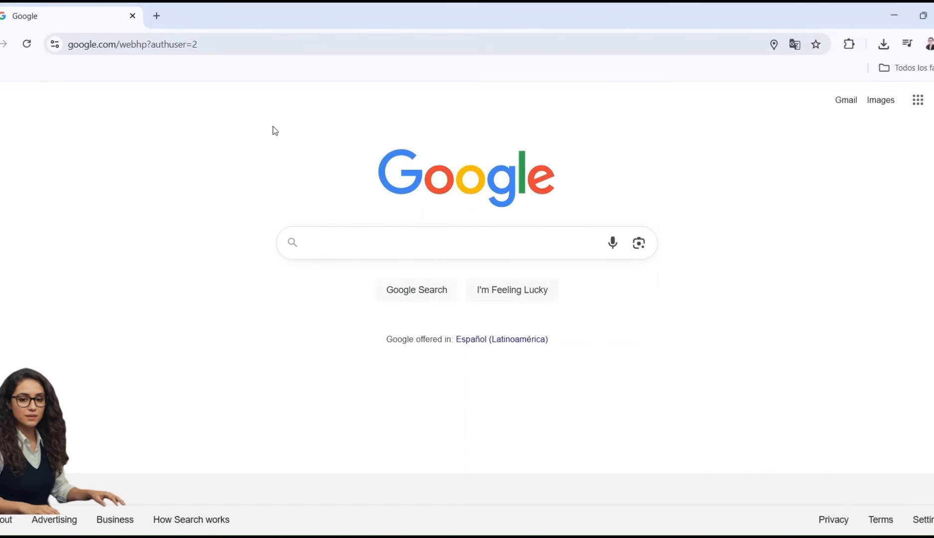
{"action": "left_click", "coordinate": [318, 50]}
{"action": "type", "text": "https://dreamfaceapp.com/es"}
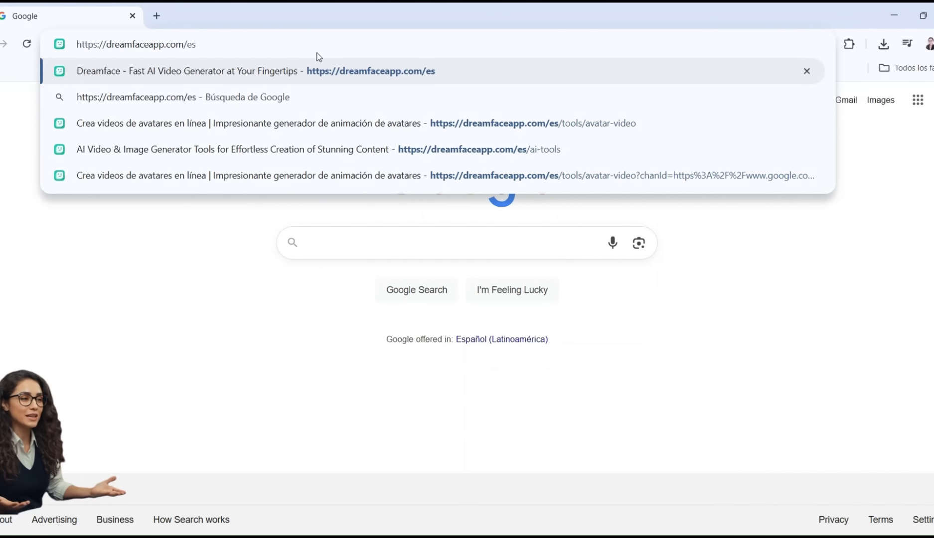
{"action": "key", "text": "Return"}
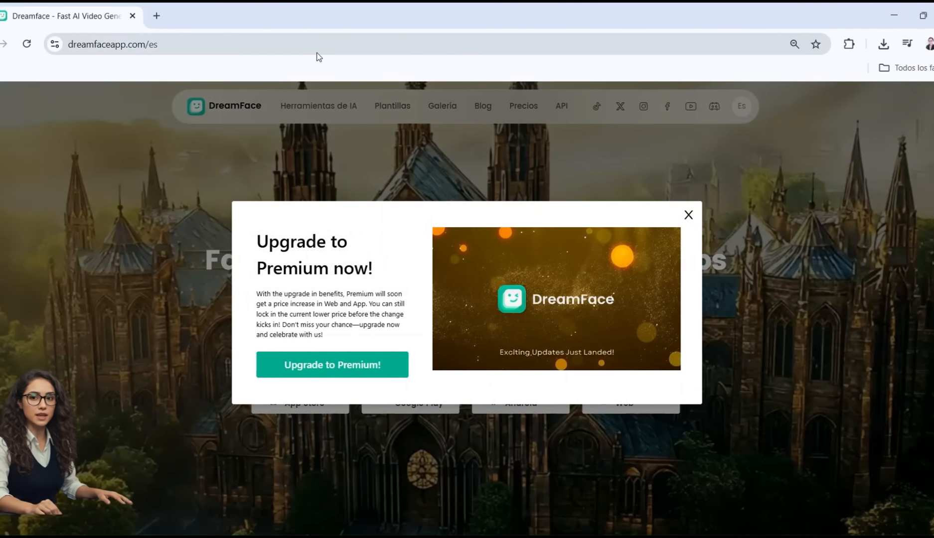
{"action": "left_click", "coordinate": [689, 215]}
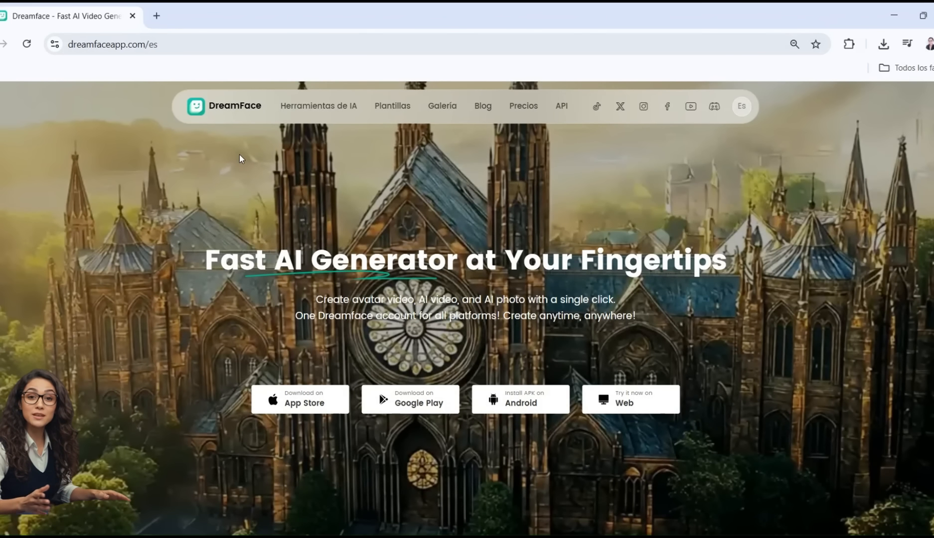
Step: Choose DreamFace's video lip sync tool and open its avatar video generator from the realistic avatars section
{"action": "mouse_move", "coordinate": [304, 114]}
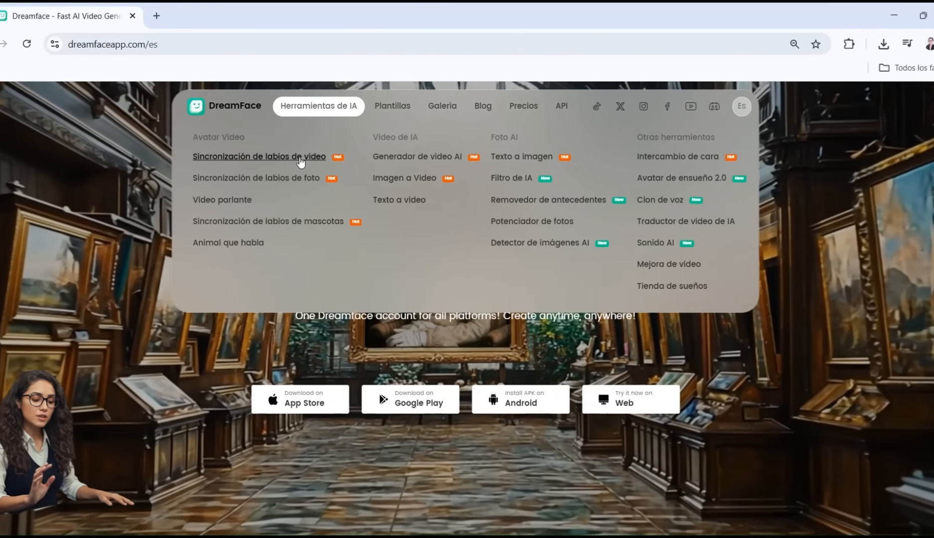
{"action": "left_click", "coordinate": [300, 159]}
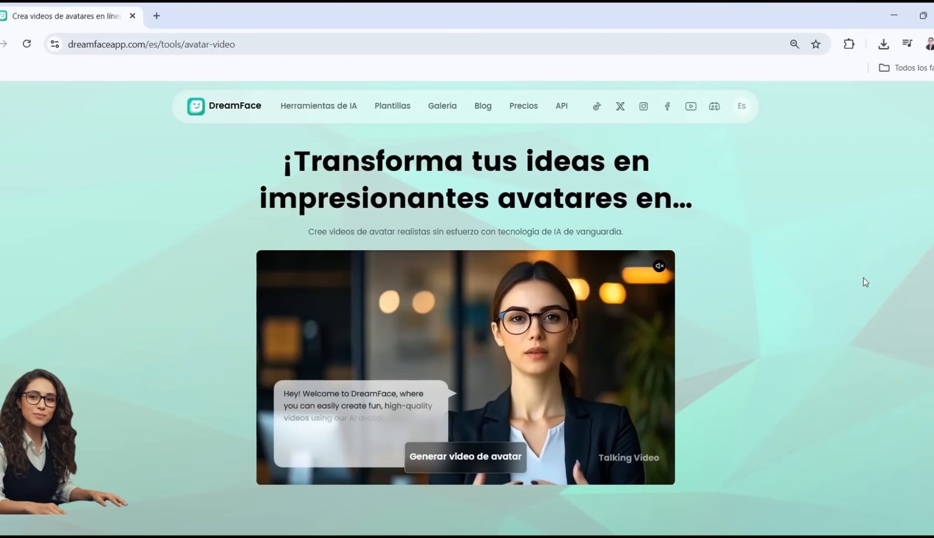
{"action": "scroll", "coordinate": [854, 284], "scroll_direction": "down", "scroll_amount": 10}
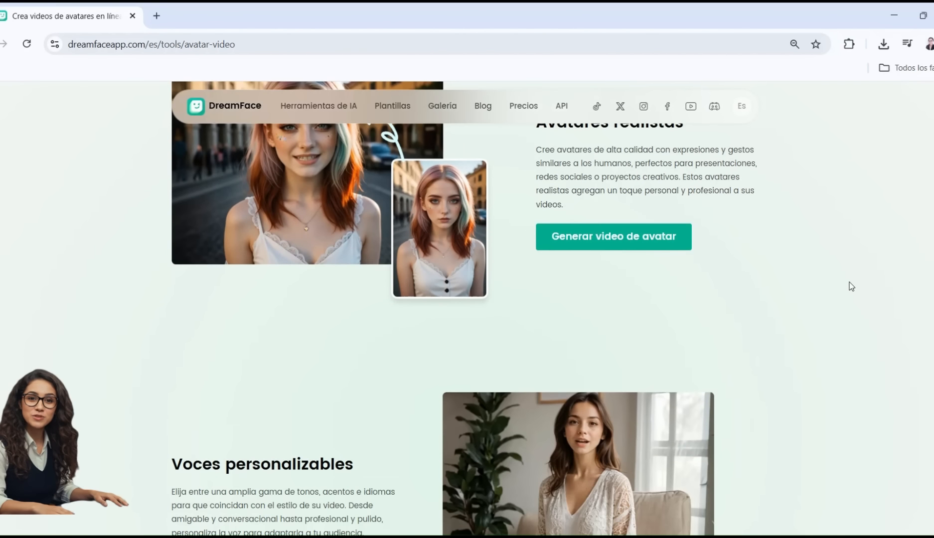
{"action": "scroll", "coordinate": [573, 341], "scroll_direction": "up", "scroll_amount": 1}
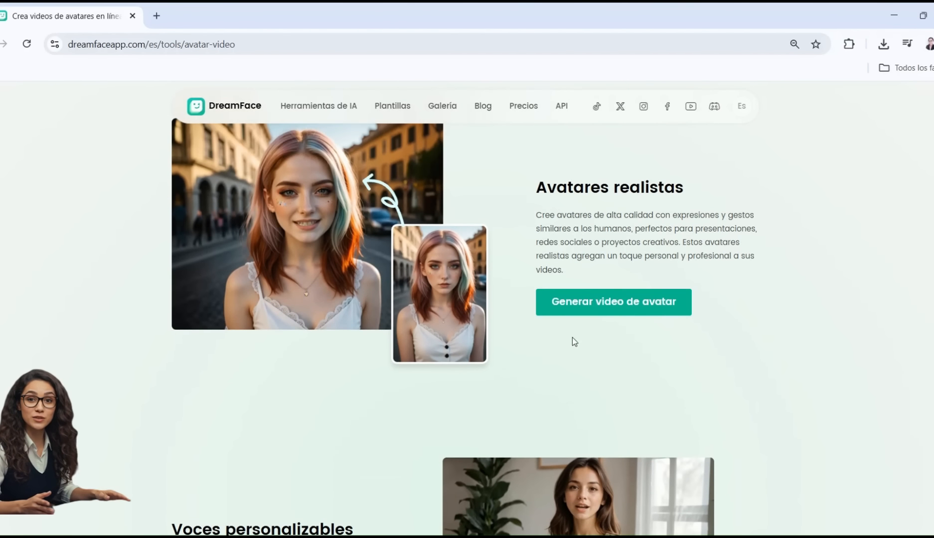
{"action": "left_click", "coordinate": [625, 309]}
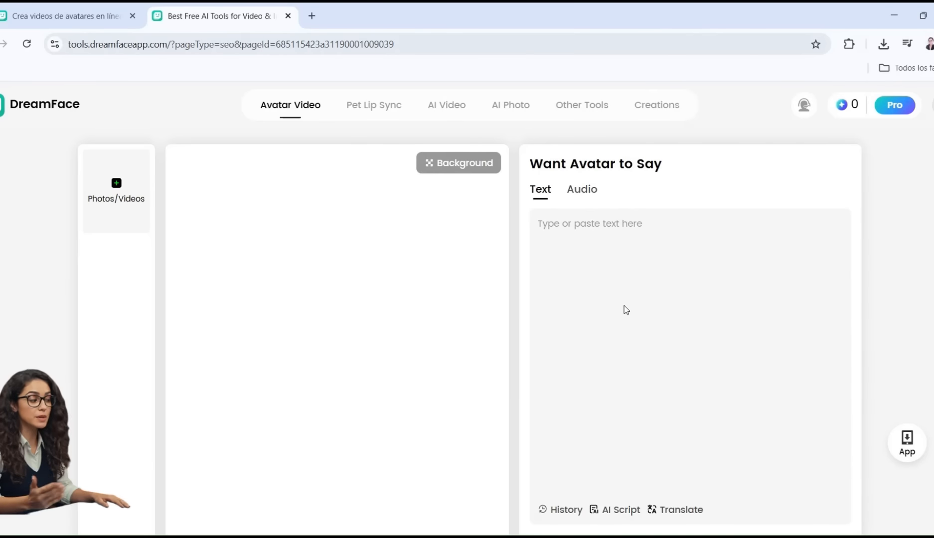
Step: Preview the existing avatar videos with the plant-filled studio and the pink room among the uploads
{"action": "scroll", "coordinate": [118, 339], "scroll_direction": "down", "scroll_amount": 3}
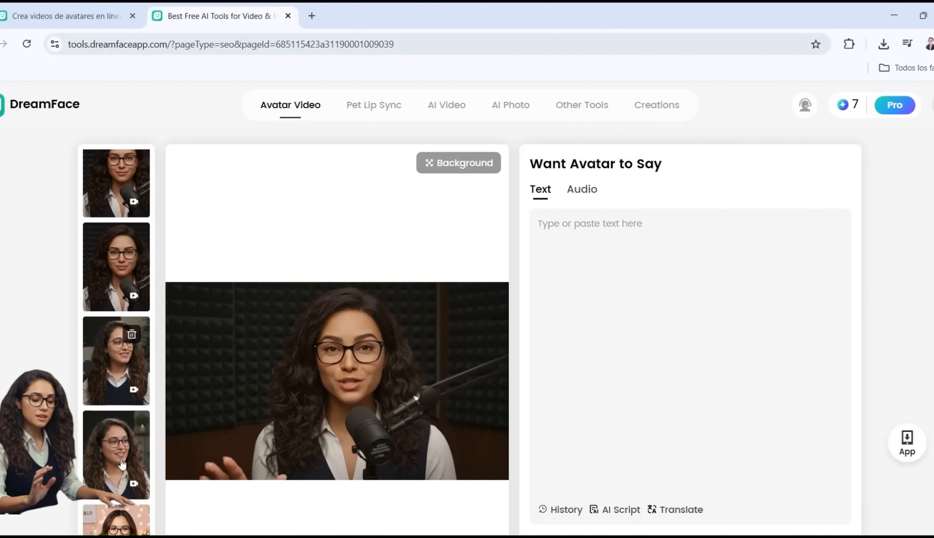
{"action": "left_click", "coordinate": [116, 432]}
{"action": "scroll", "coordinate": [116, 432], "scroll_direction": "down", "scroll_amount": 1}
{"action": "scroll", "coordinate": [116, 433], "scroll_direction": "down", "scroll_amount": 1}
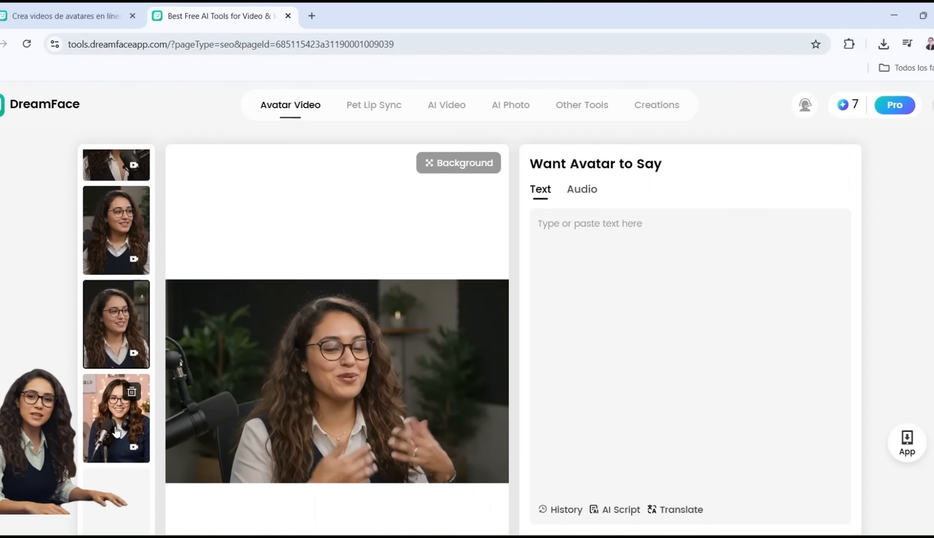
{"action": "left_click", "coordinate": [113, 427]}
{"action": "scroll", "coordinate": [116, 249], "scroll_direction": "up", "scroll_amount": 5}
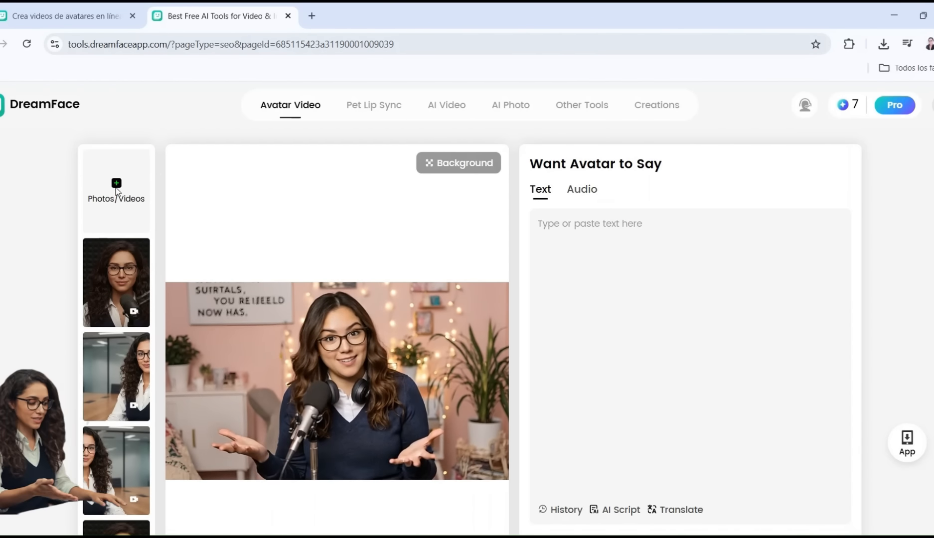
Step: Upload the assembled podcast studio video from the PC as the avatar video and close the upload dialog
{"action": "left_click", "coordinate": [116, 184]}
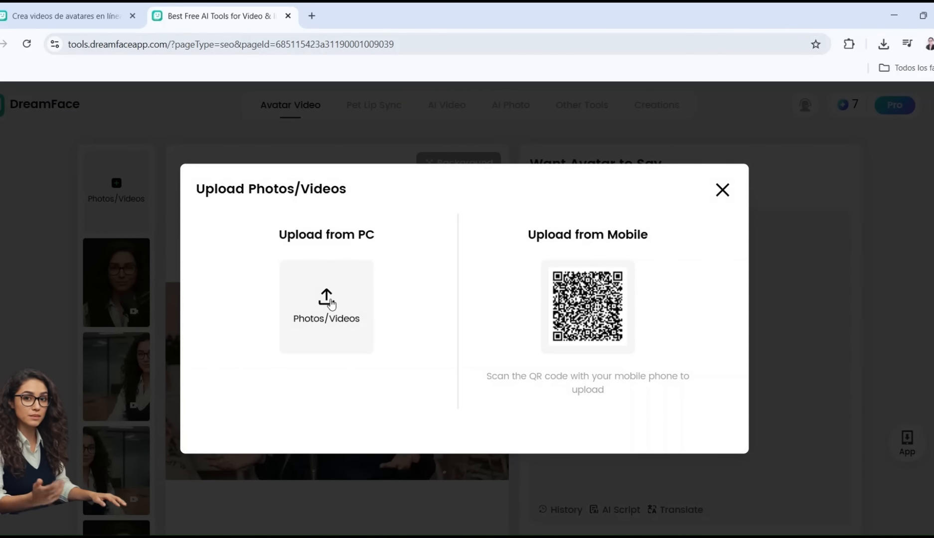
{"action": "left_click", "coordinate": [329, 304]}
{"action": "left_click", "coordinate": [409, 272]}
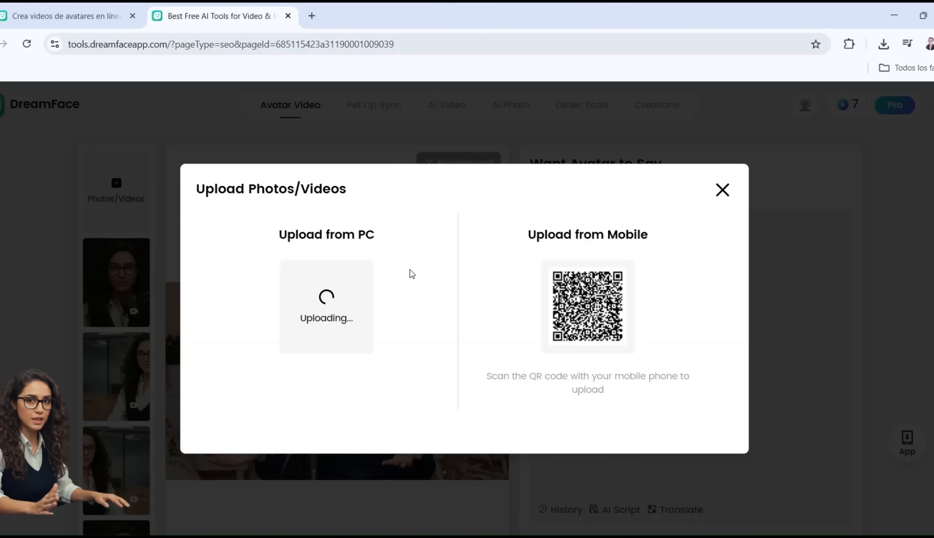
{"action": "left_click", "coordinate": [721, 191]}
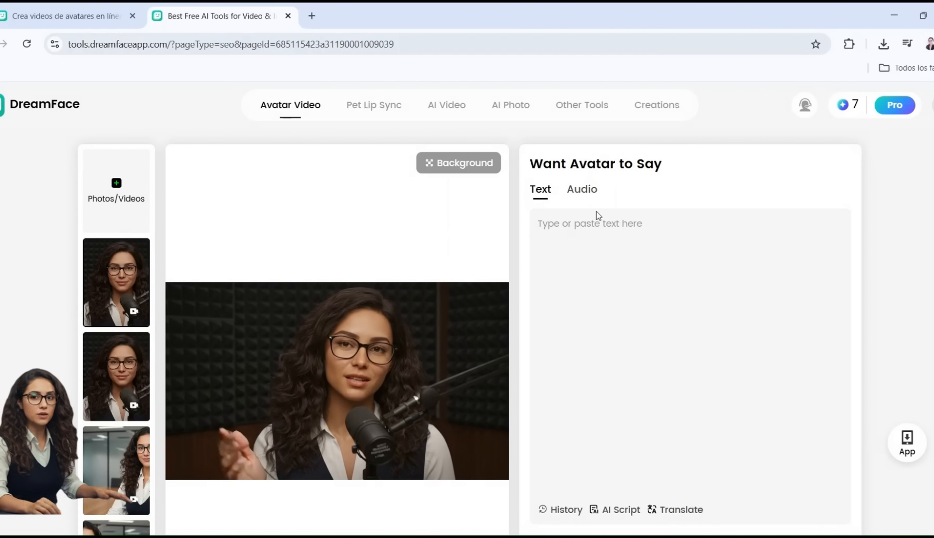
Step: Upload the audio file "avatar realista-enhanced-v2_menos 30 seg.mp3" from the device as the avatar's speech
{"action": "left_click", "coordinate": [581, 190]}
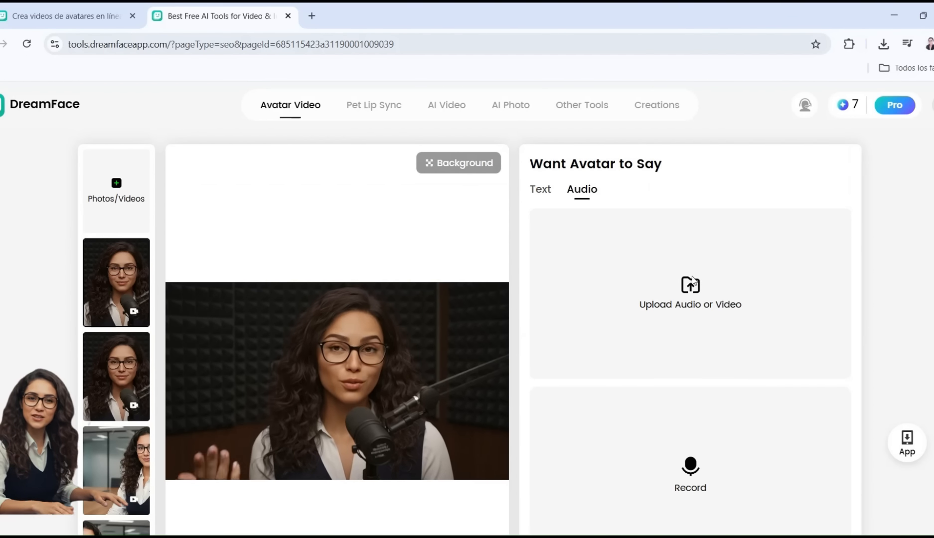
{"action": "left_click", "coordinate": [690, 292]}
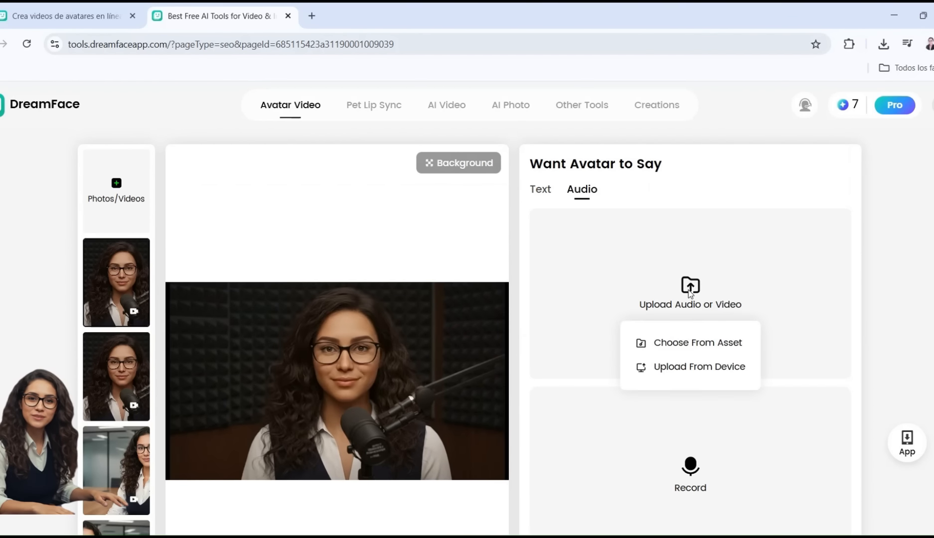
{"action": "left_click", "coordinate": [694, 371]}
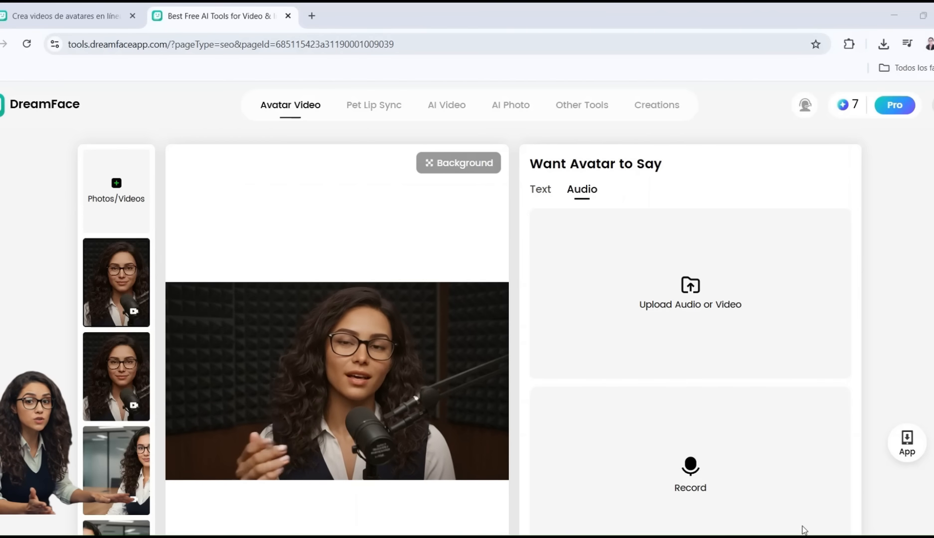
{"action": "left_click", "coordinate": [723, 309]}
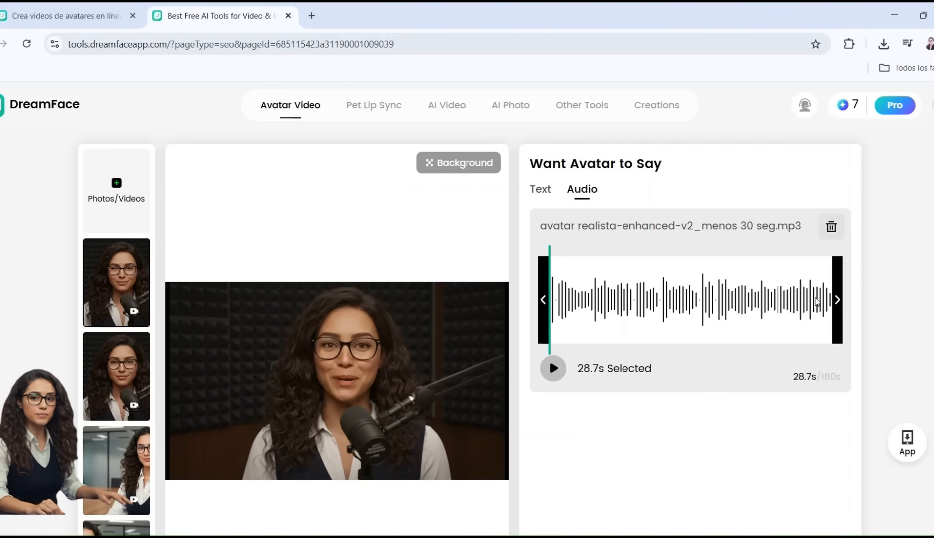
Step: Generate the lip-synced avatar video from the uploaded podcast clip and the full audio track
{"action": "scroll", "coordinate": [852, 331], "scroll_direction": "down", "scroll_amount": 1}
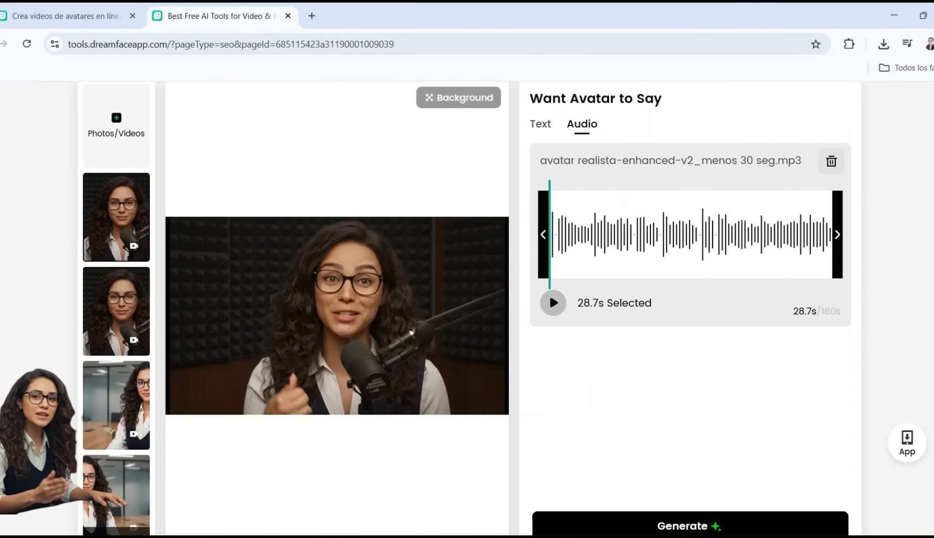
{"action": "scroll", "coordinate": [739, 450], "scroll_direction": "down", "scroll_amount": 1}
{"action": "left_click", "coordinate": [684, 495]}
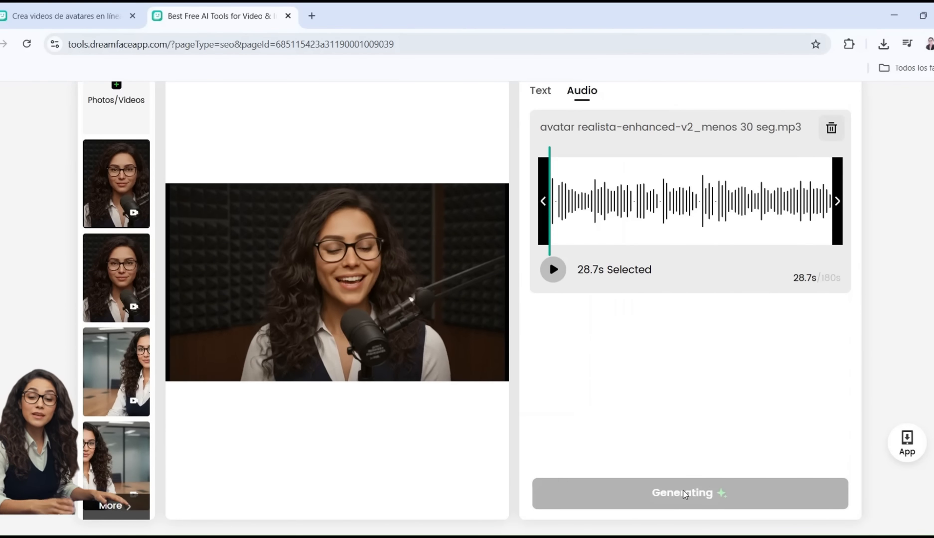